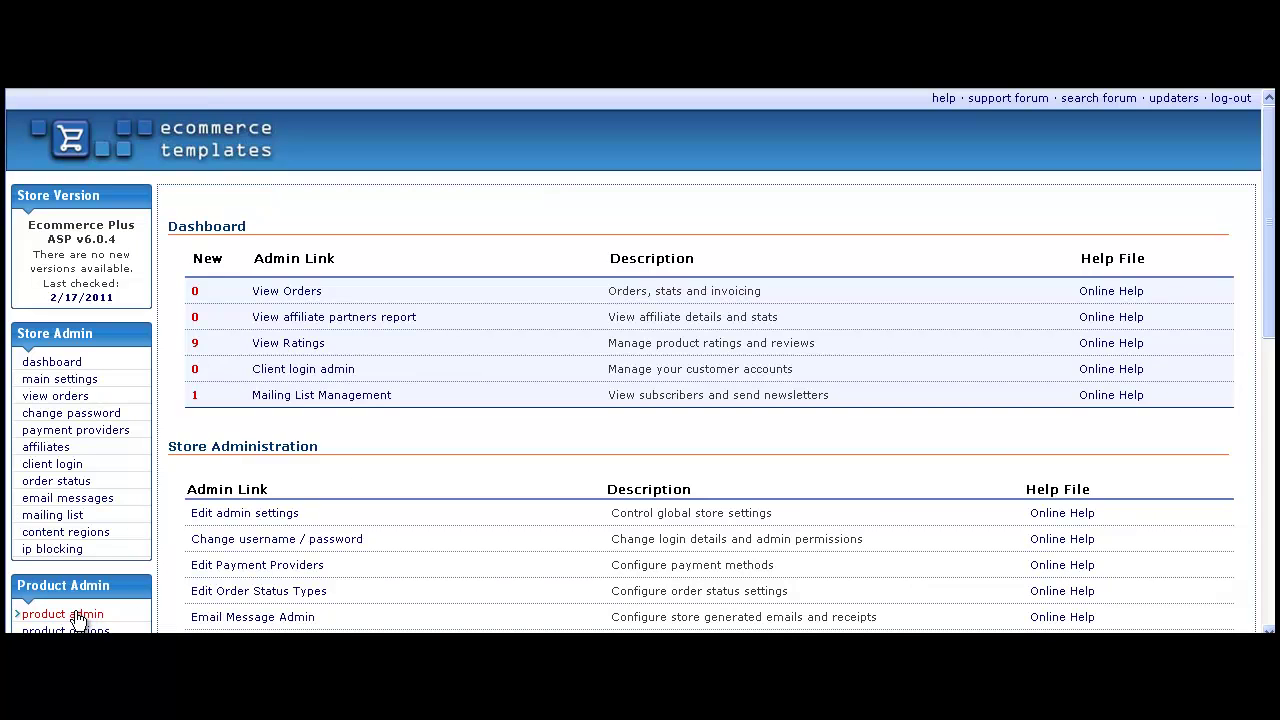
# - Open a blank new product form in the product admin and look over its fields
pyautogui.click(78, 614)
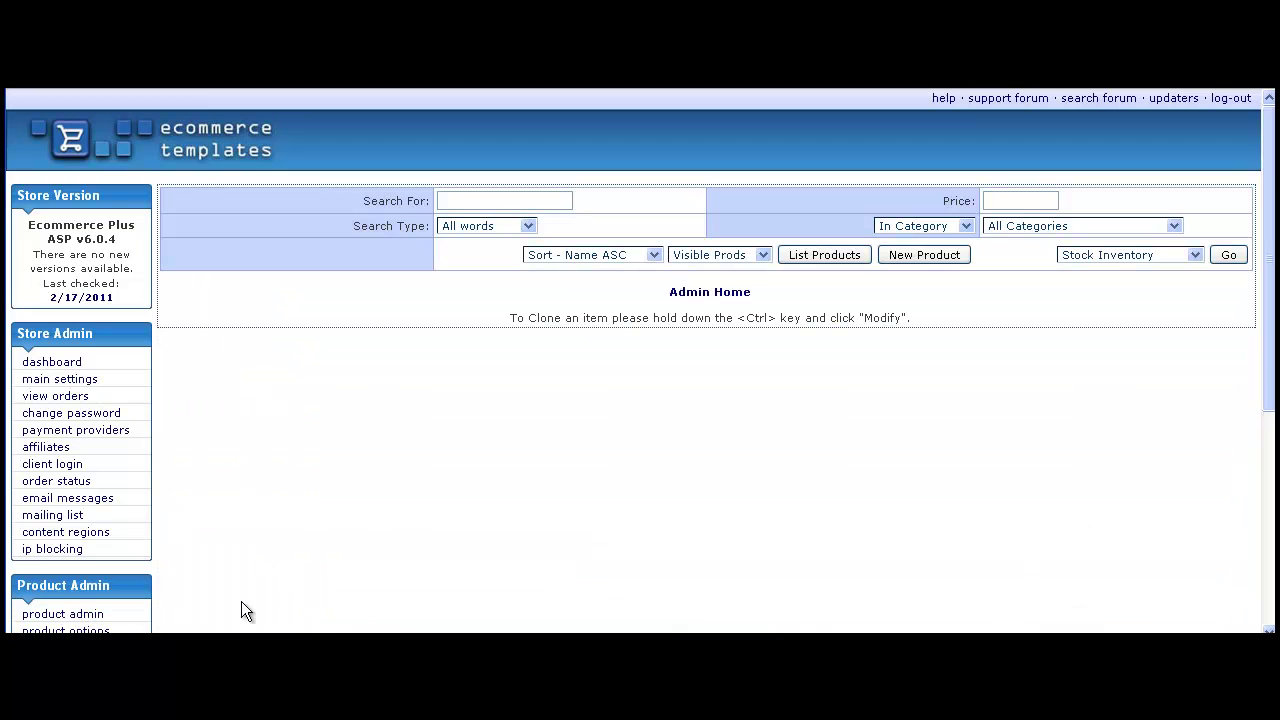
pyautogui.click(950, 257)
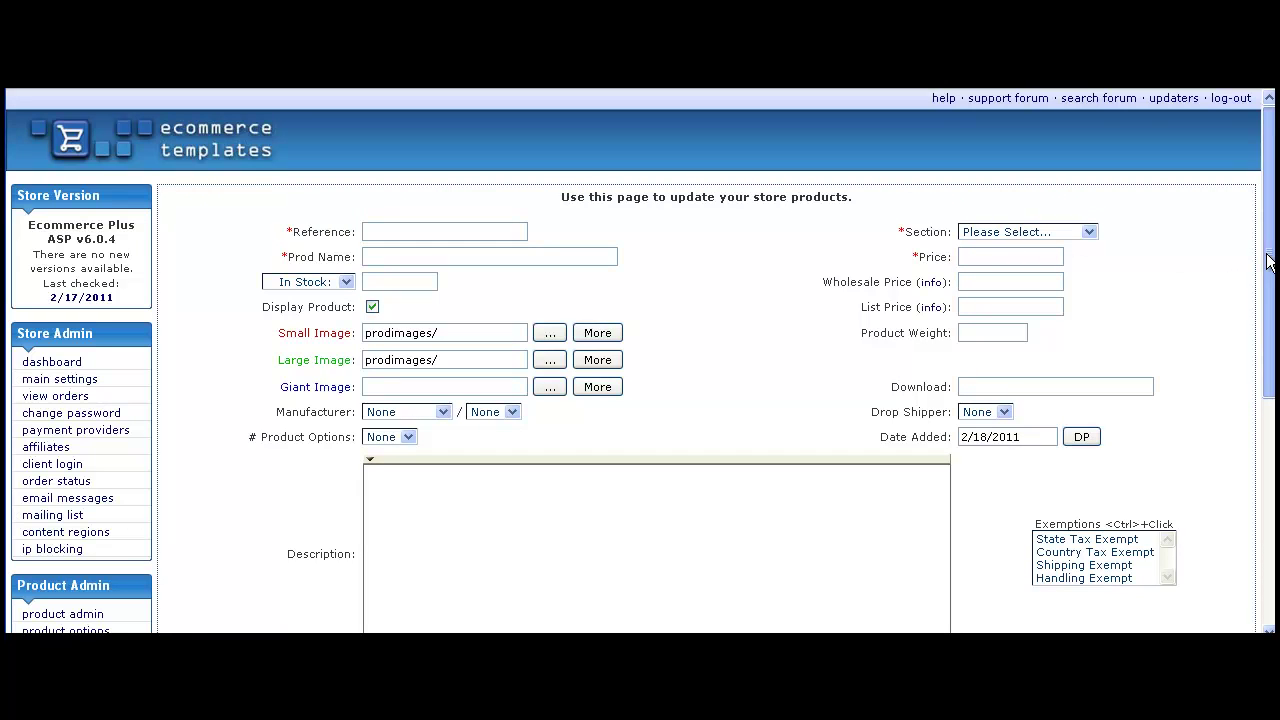
pyautogui.moveTo(1268, 262); pyautogui.dragTo(1260, 515)
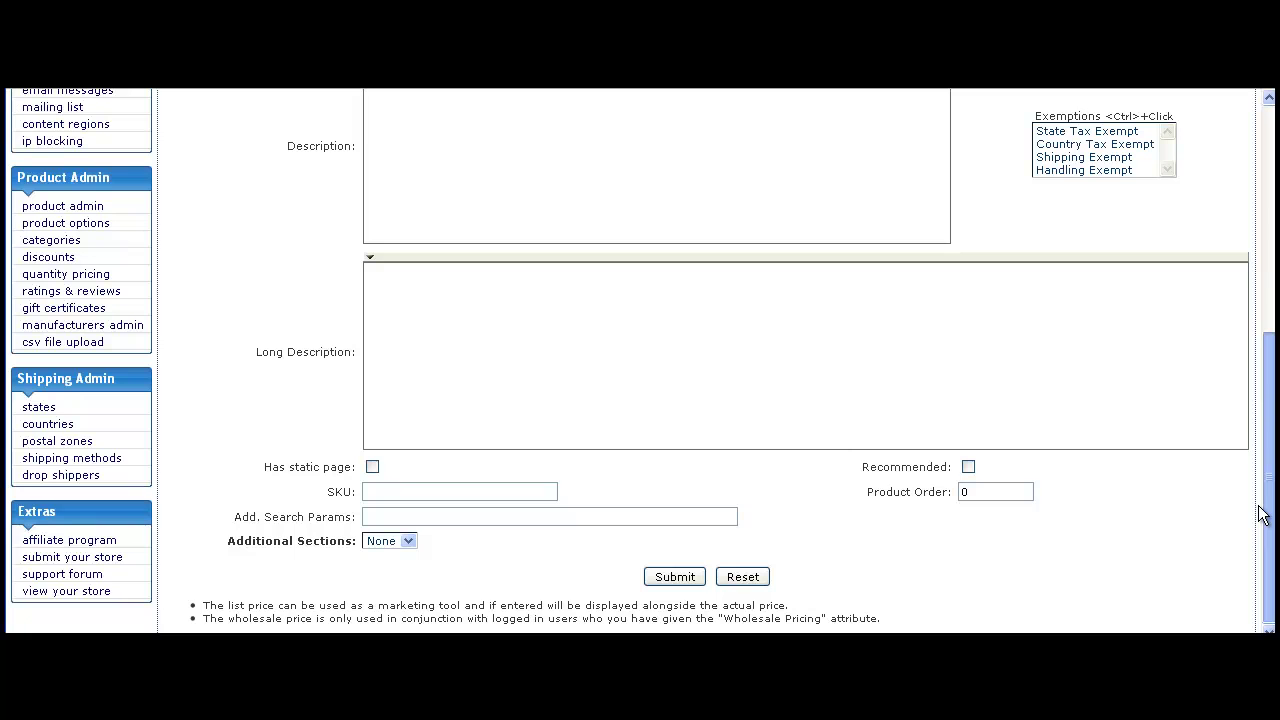
pyautogui.moveTo(1266, 491); pyautogui.dragTo(1263, 246)
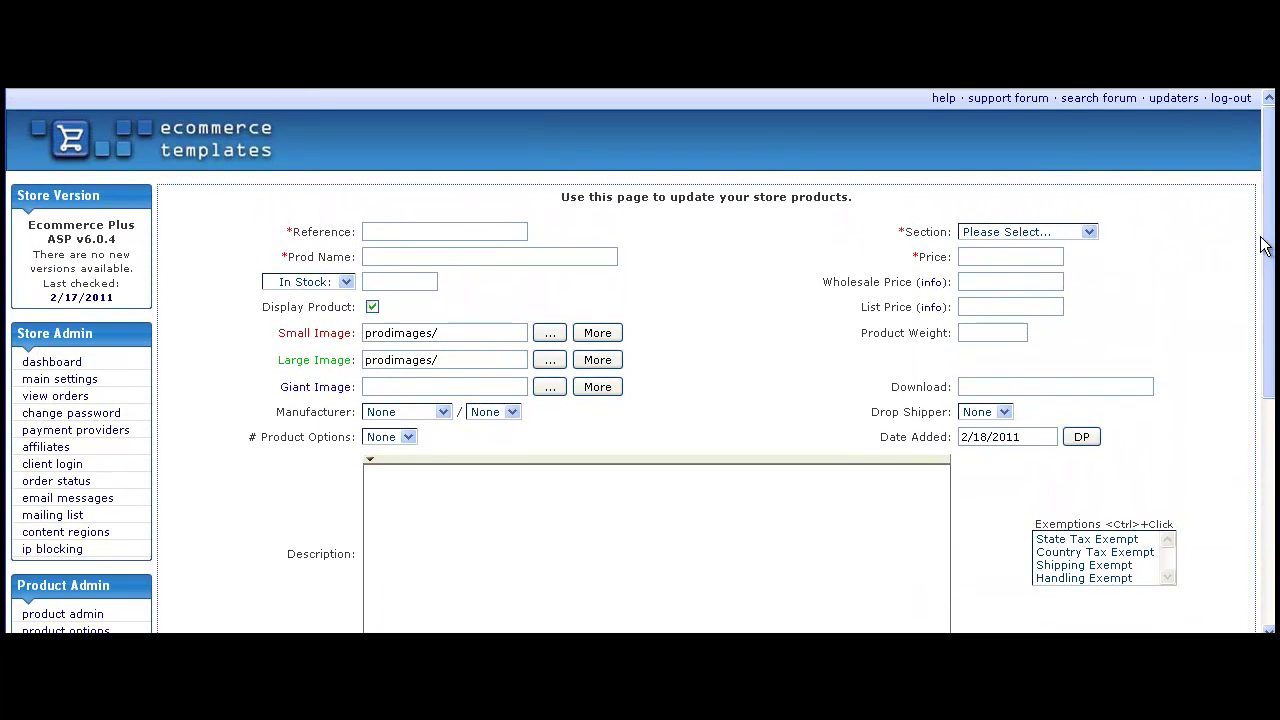
# - Set the product reference to "abcd" and the product name to "New product"
pyautogui.click(425, 230)
pyautogui.write('abcd')
pyautogui.click(420, 257)
pyautogui.write('New product')
pyautogui.click(350, 282)
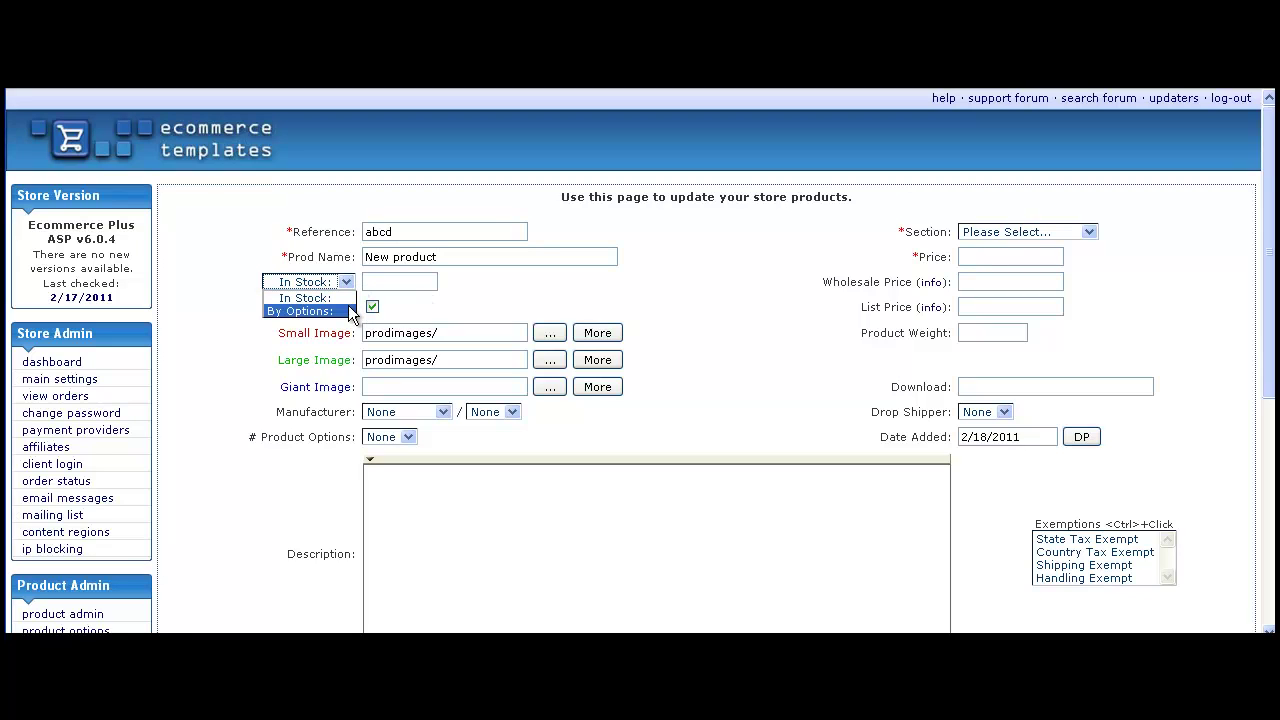
pyautogui.click(300, 311)
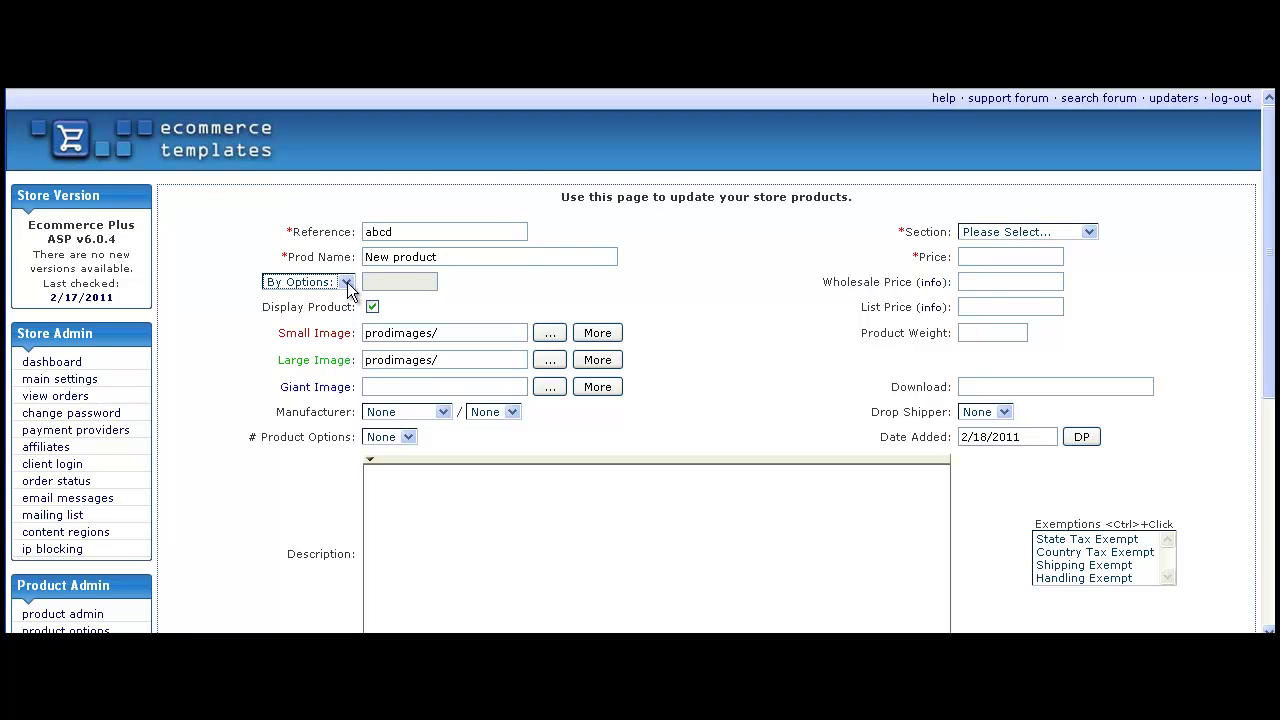
pyautogui.click(346, 282)
pyautogui.click(346, 301)
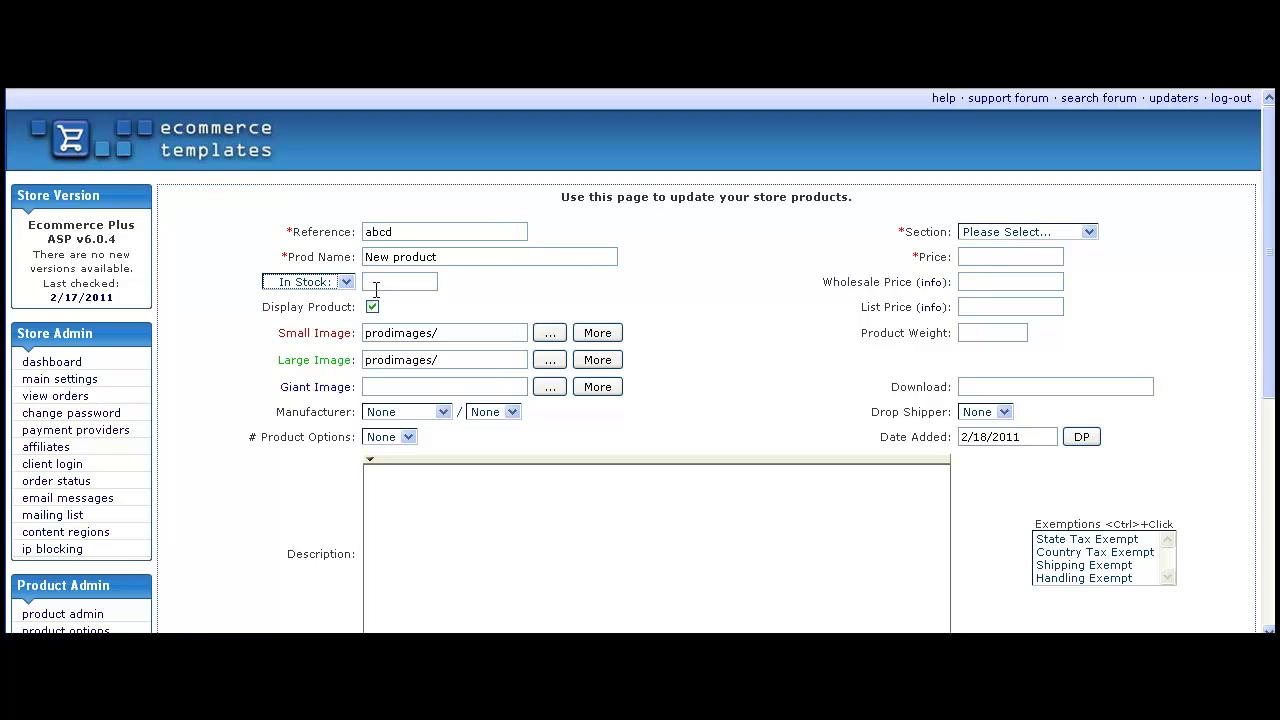
# - Set the in-stock quantity to 100 and keep the product set to display
pyautogui.click(377, 285)
pyautogui.write('100')
pyautogui.click(373, 308)
pyautogui.click(373, 308)
# - Assign the product to section "My new category 1" with price 100, wholesale price 90, list price 120 and weight 1
pyautogui.click(1094, 234)
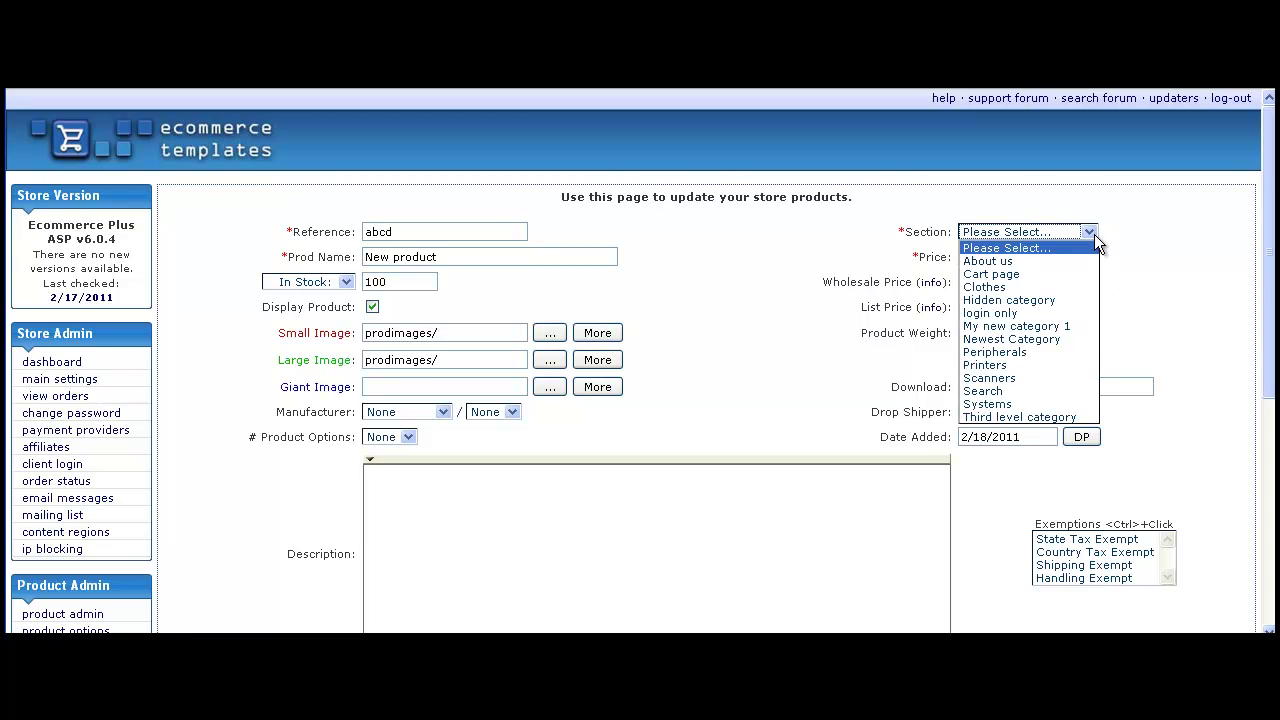
pyautogui.click(1078, 331)
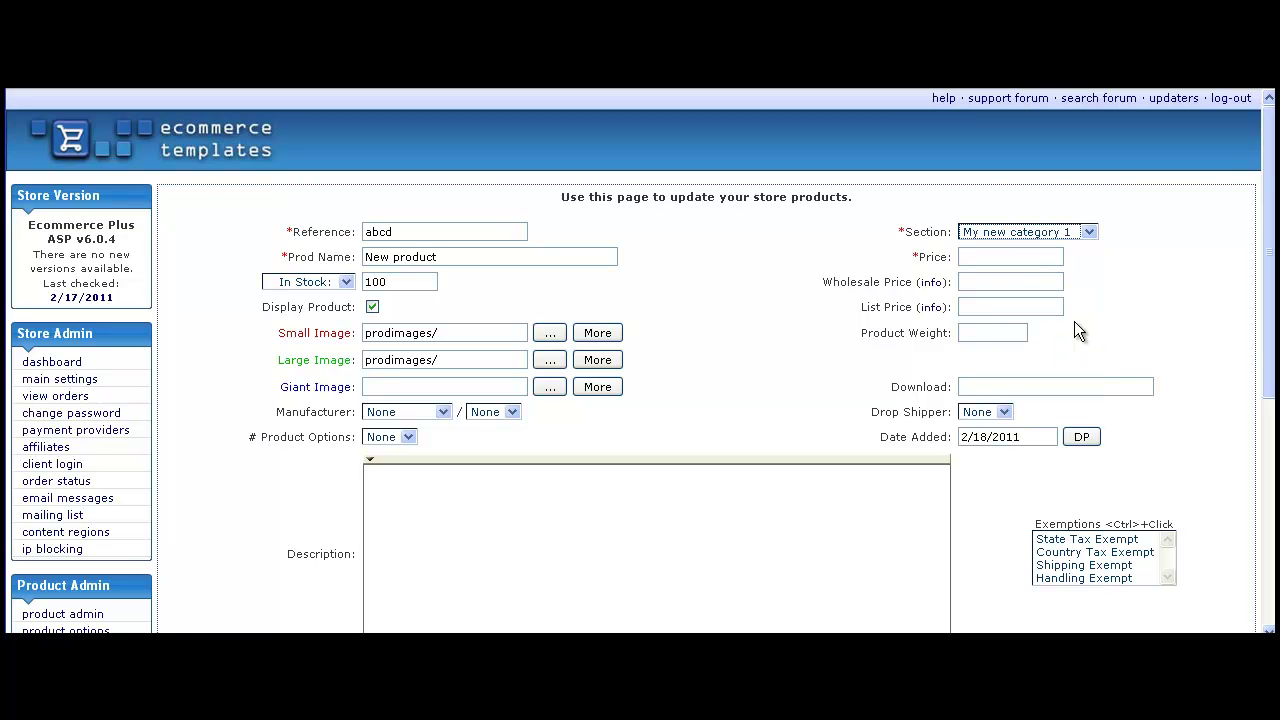
pyautogui.click(1032, 259)
pyautogui.write('10090120')
pyautogui.write('1')
# - Examine the additional image fields available for the small, large and giant images
pyautogui.click(604, 334)
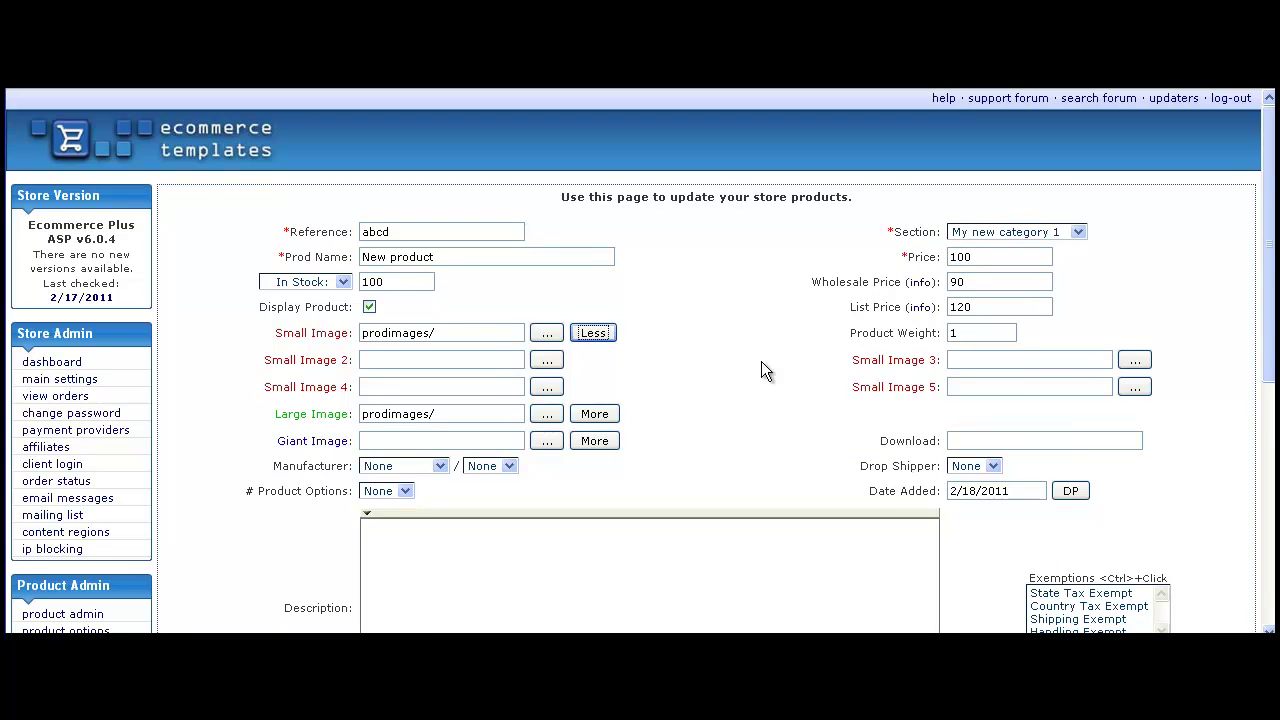
pyautogui.click(600, 334)
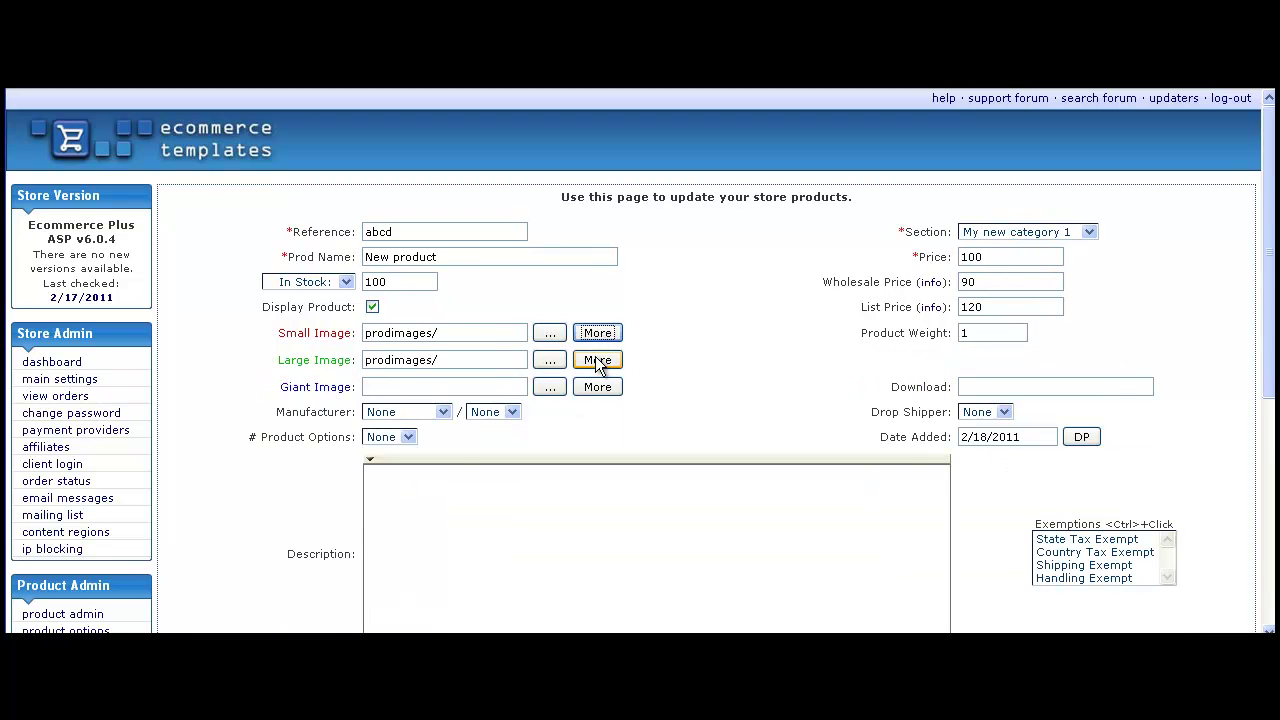
pyautogui.click(596, 360)
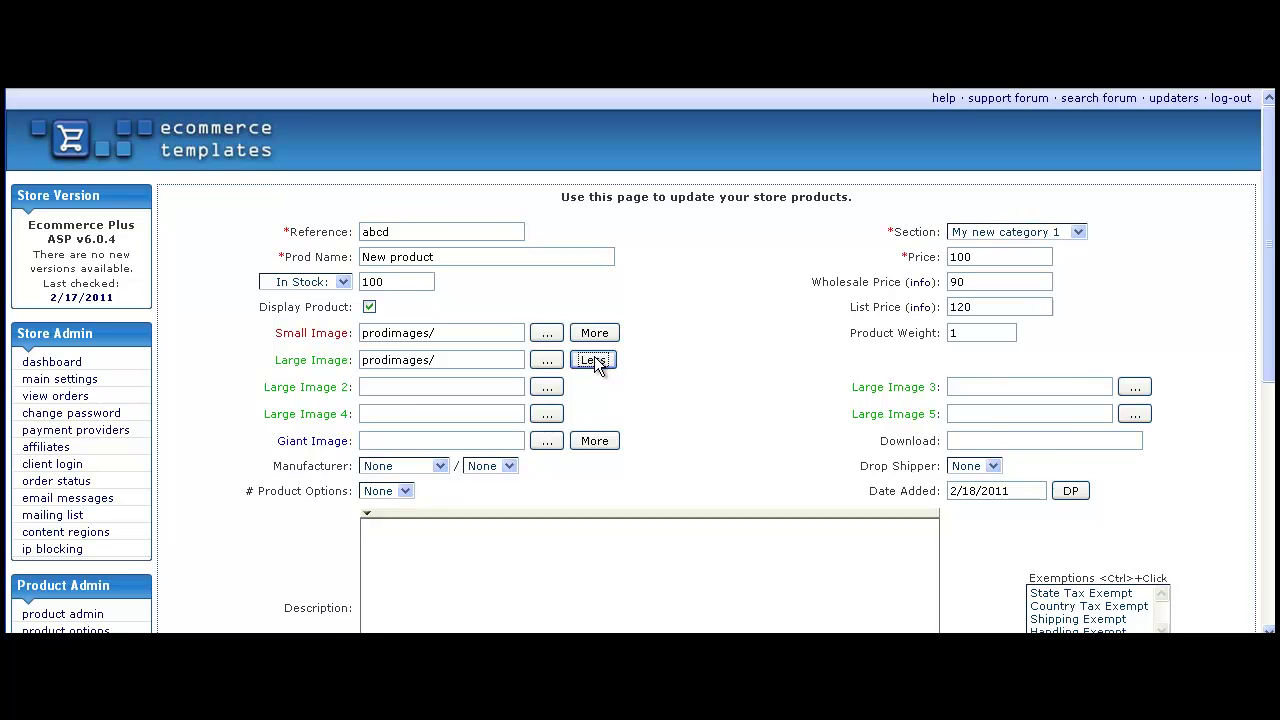
pyautogui.click(596, 361)
pyautogui.click(594, 387)
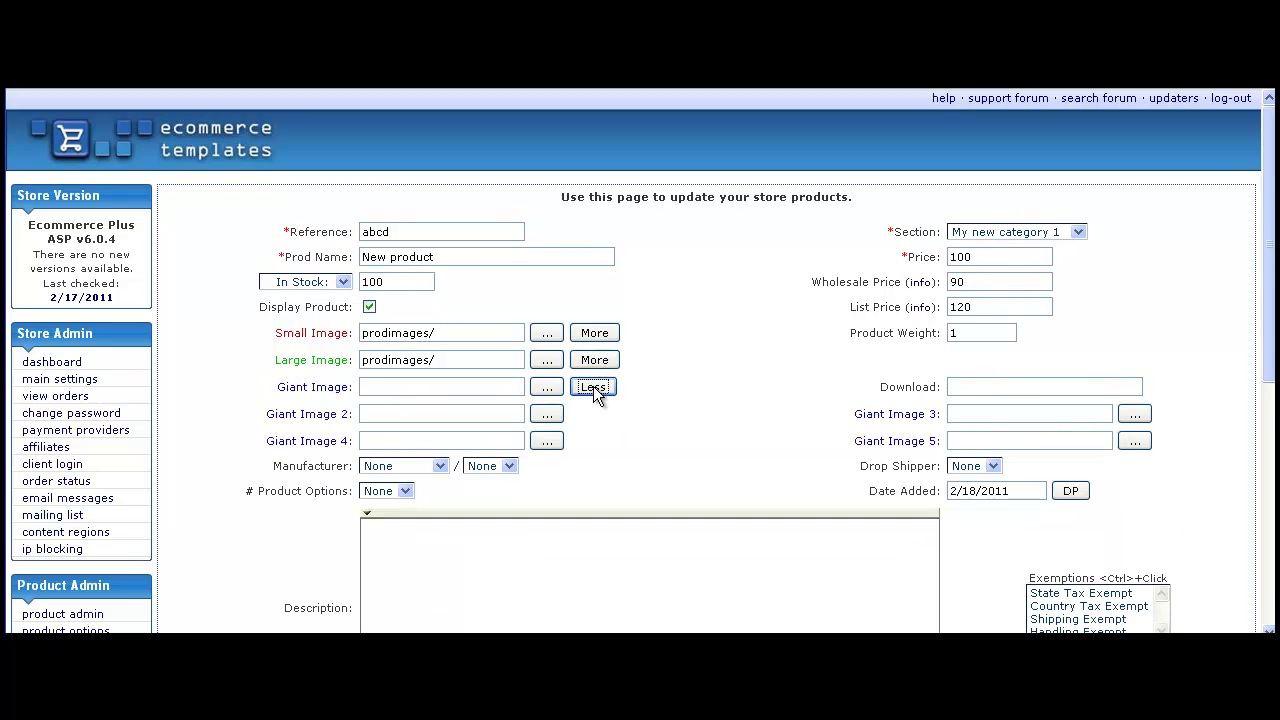
pyautogui.click(593, 387)
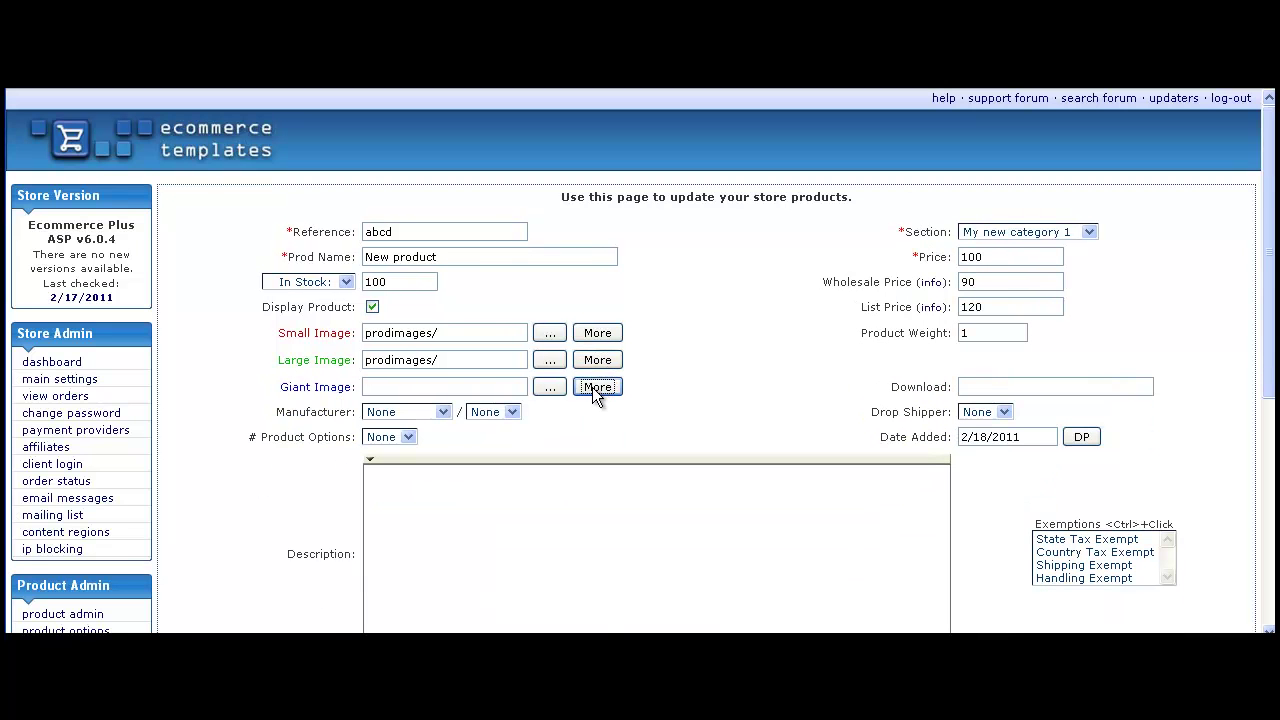
# - Set the small image to prodimages/abcd.gif and the large image to prodimages/abcdlarge.gif
pyautogui.click(481, 338)
pyautogui.write('abcd.gifabc')
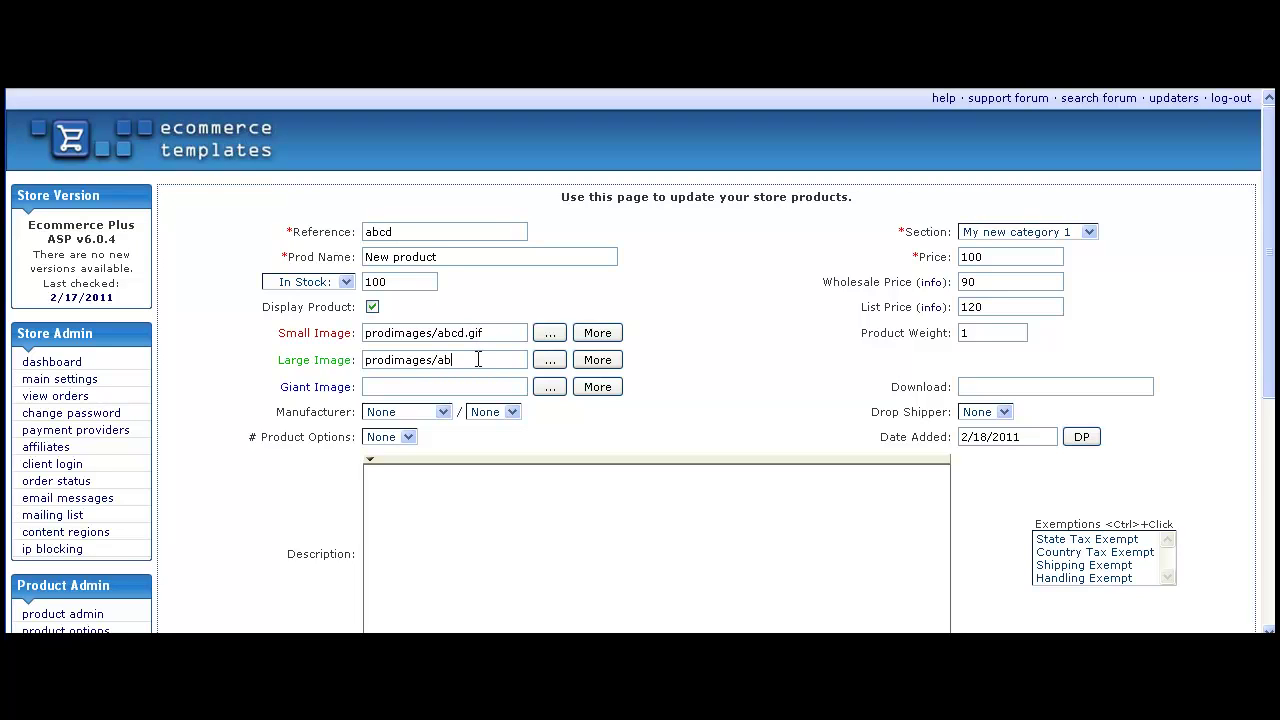
pyautogui.write('dlarge.gif')
# - Review the manufacturer choices, leaving None, and set the product condition to New
pyautogui.click(443, 413)
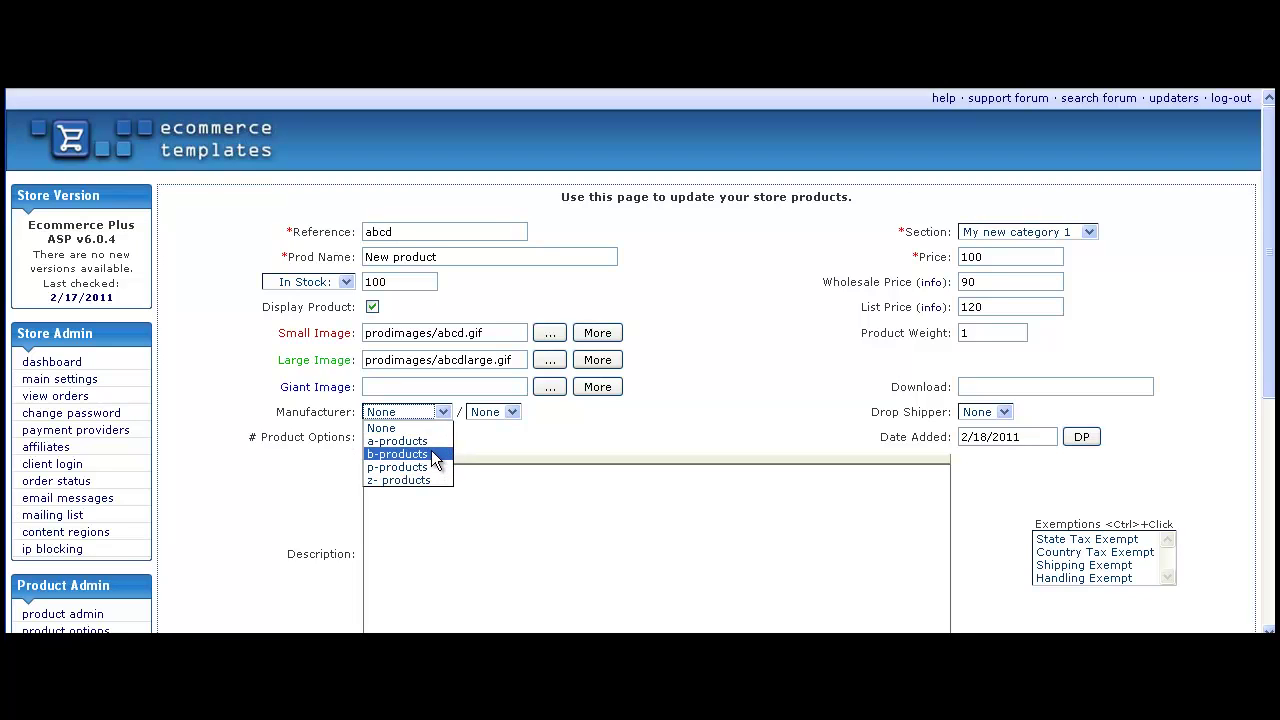
pyautogui.click(441, 414)
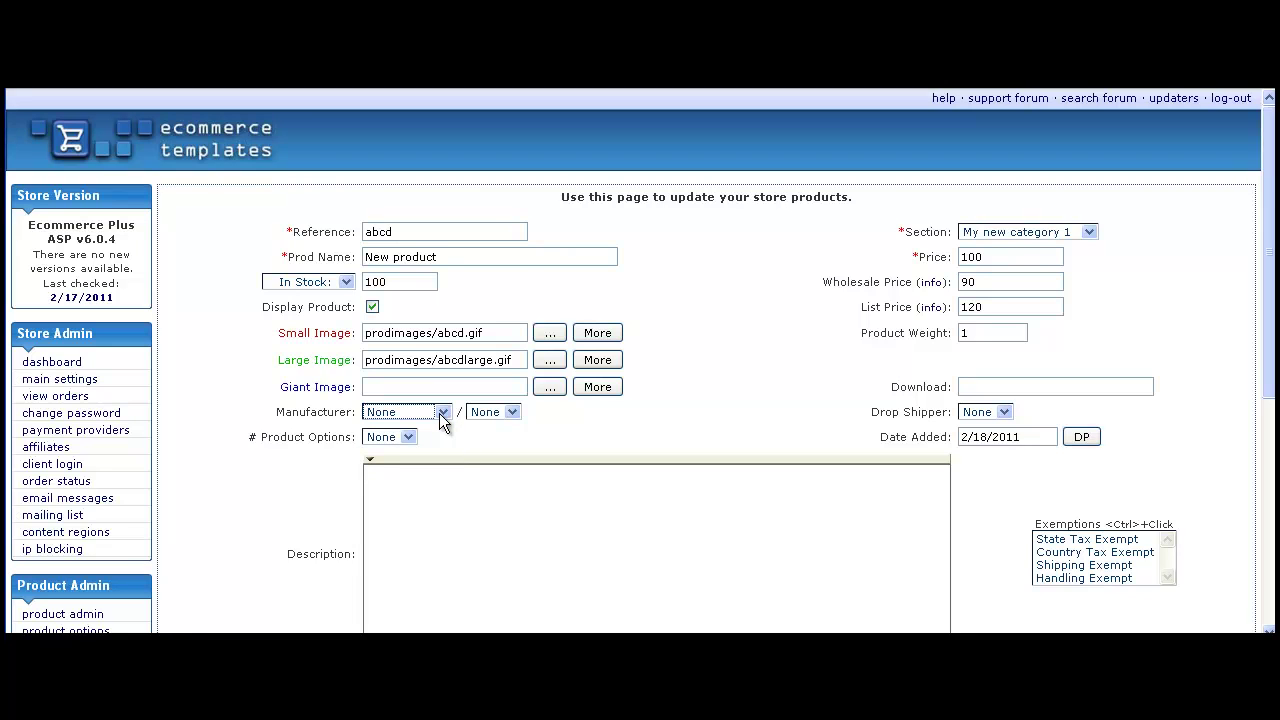
pyautogui.click(515, 415)
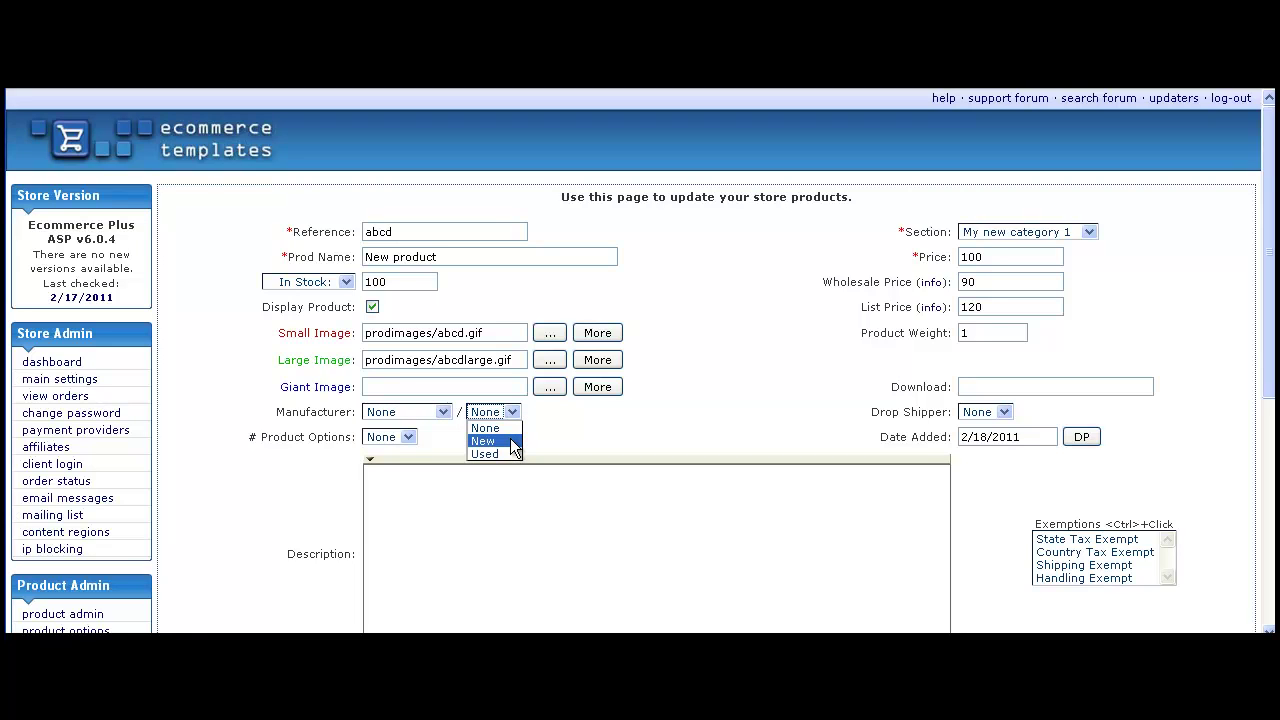
pyautogui.click(514, 441)
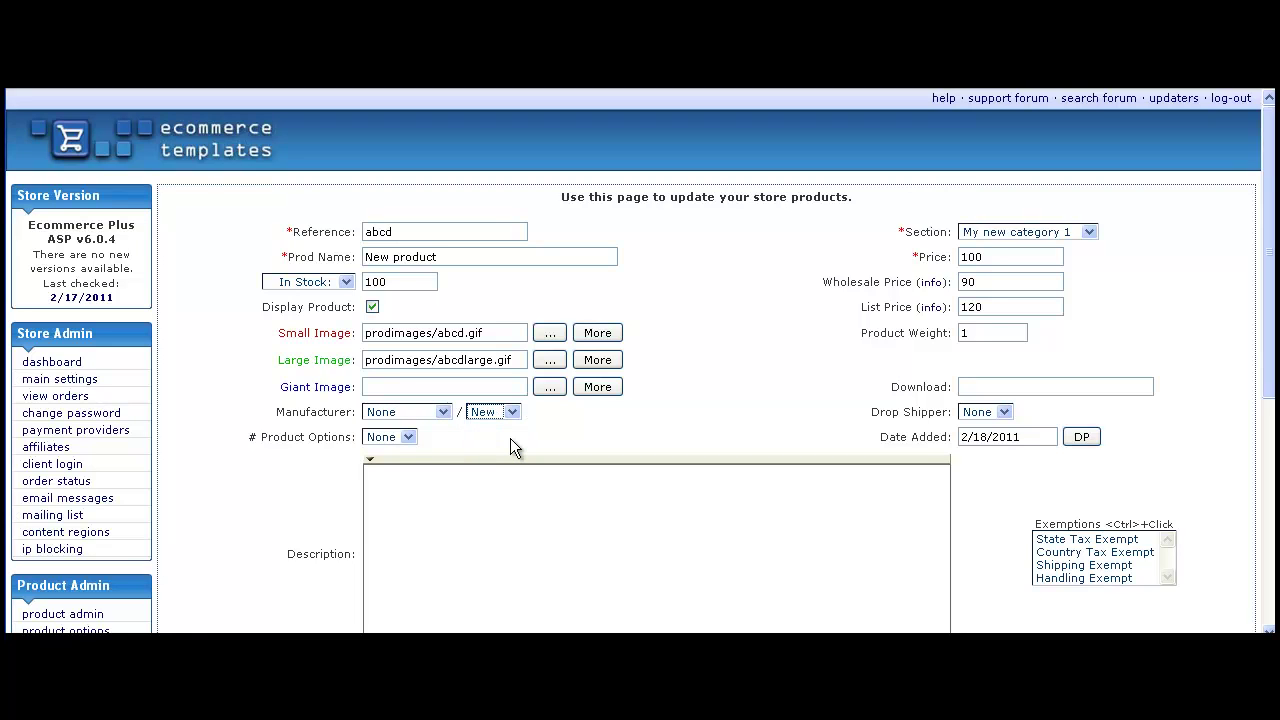
# - Give the product one product option and set it to Color
pyautogui.click(410, 437)
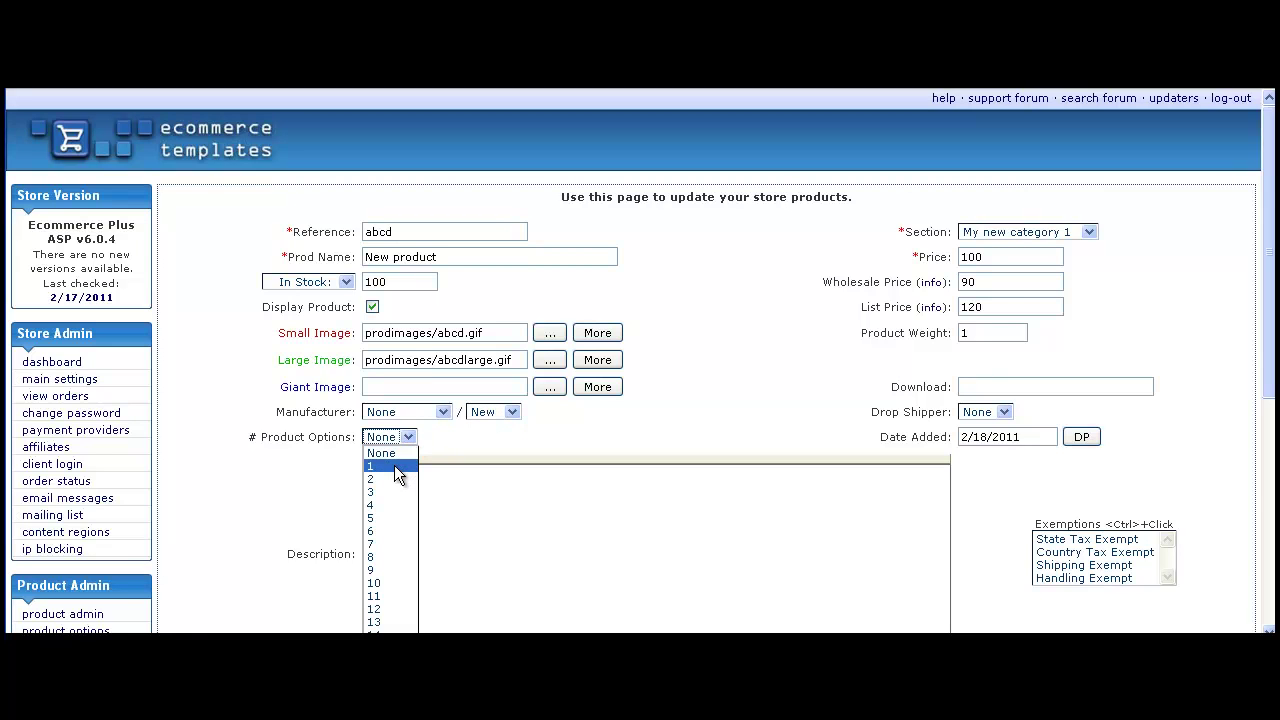
pyautogui.click(397, 468)
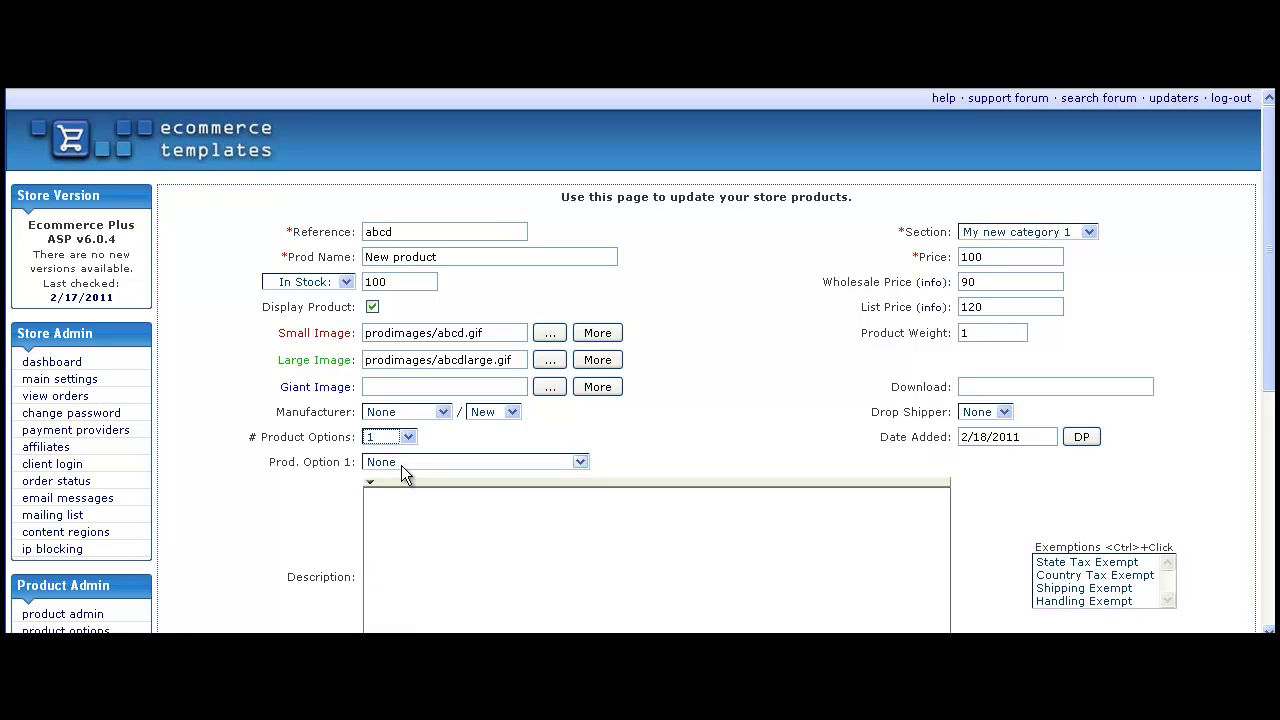
pyautogui.click(578, 463)
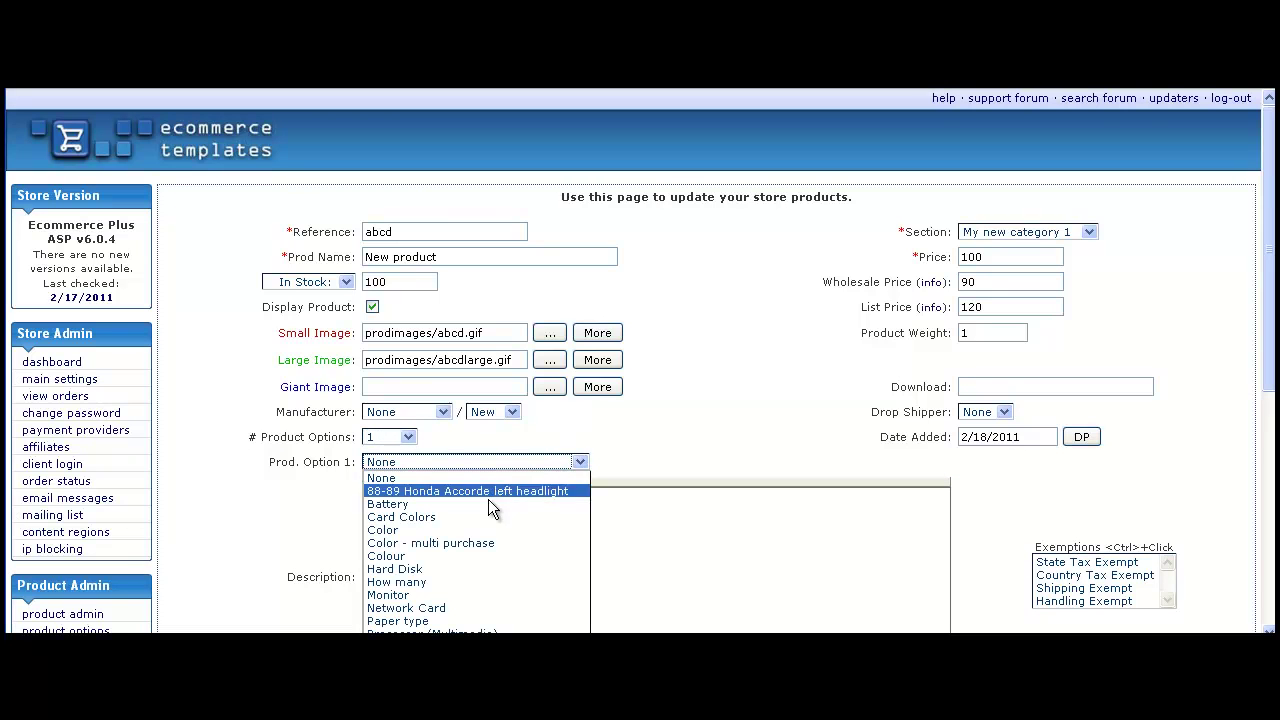
pyautogui.click(481, 526)
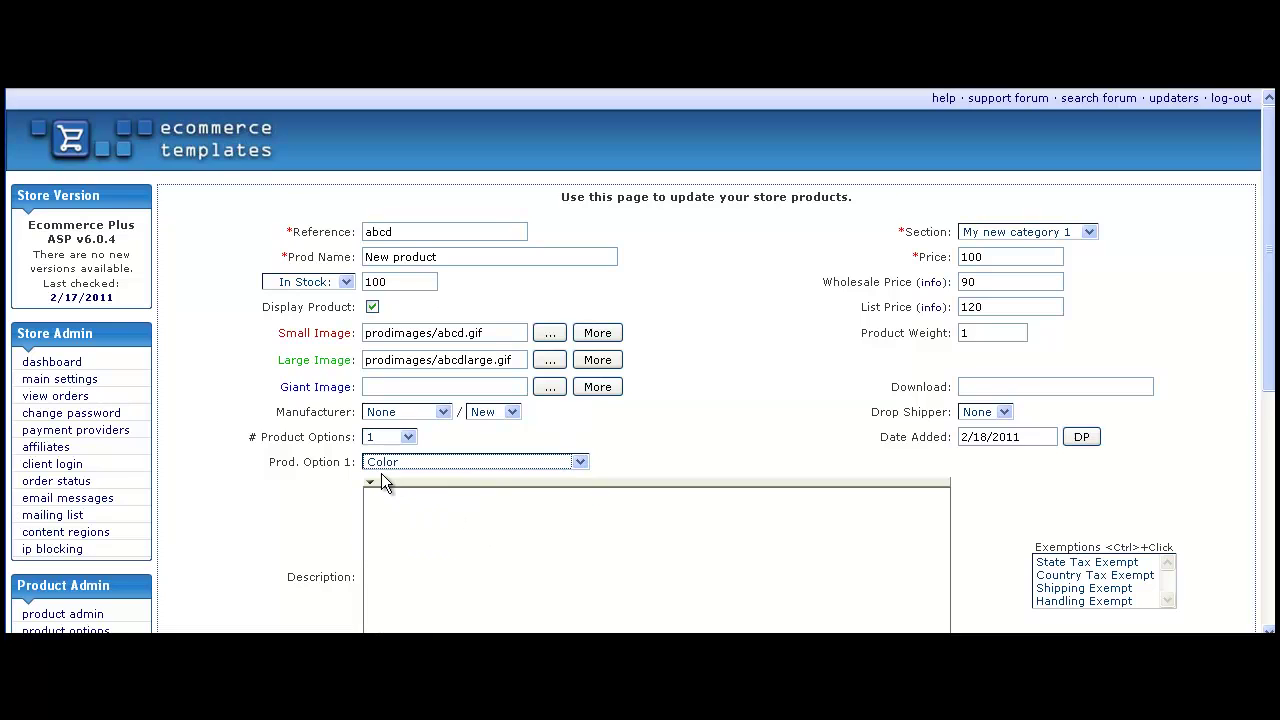
# - Enter "A" as the download value and leave the drop shipper at None
pyautogui.click(1022, 389)
pyautogui.write('A')
pyautogui.click(1005, 412)
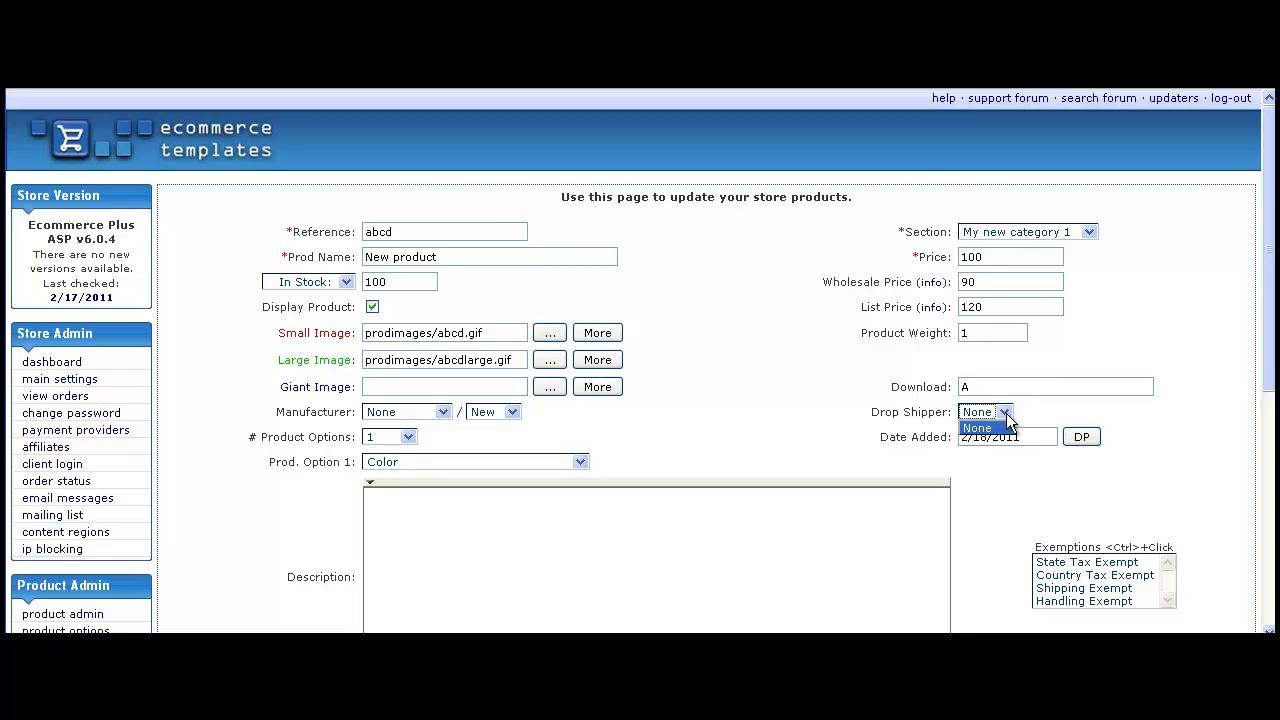
pyautogui.click(1006, 414)
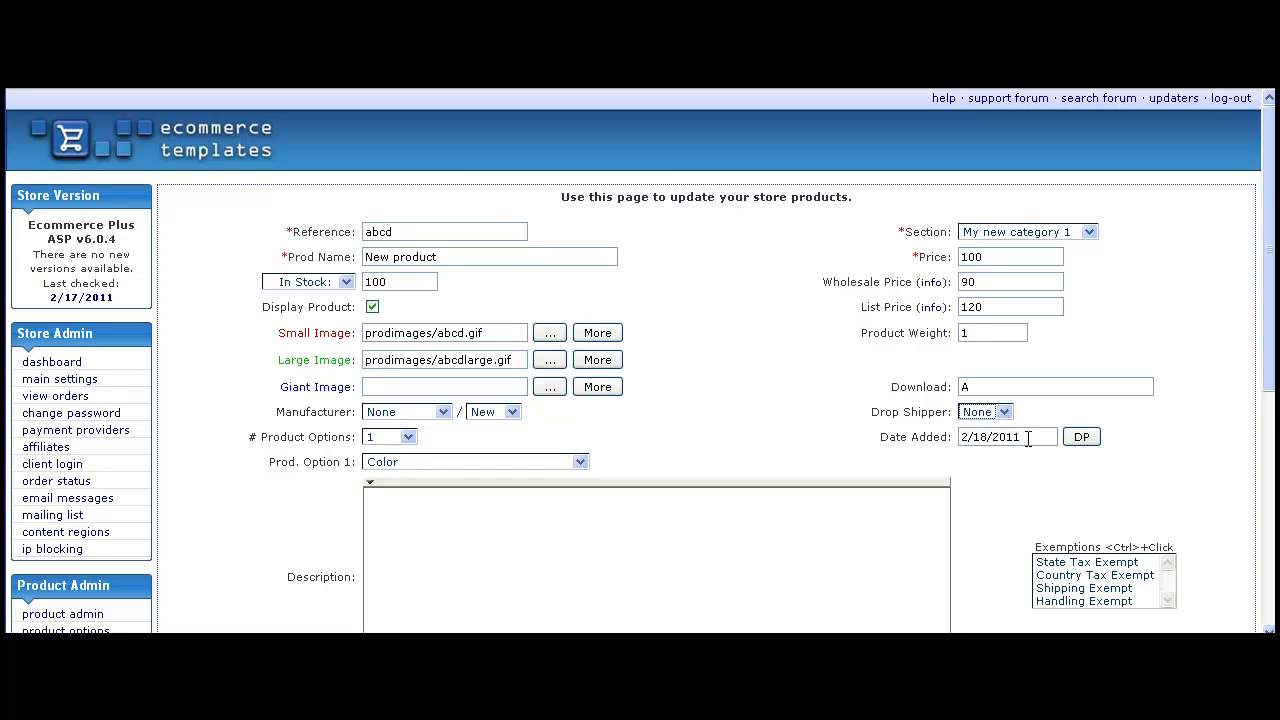
pyautogui.click(1027, 438)
# - Enter the description "This is a short description" with "short" in bold, and check its HTML source
pyautogui.scroll(-3, 229, 440)
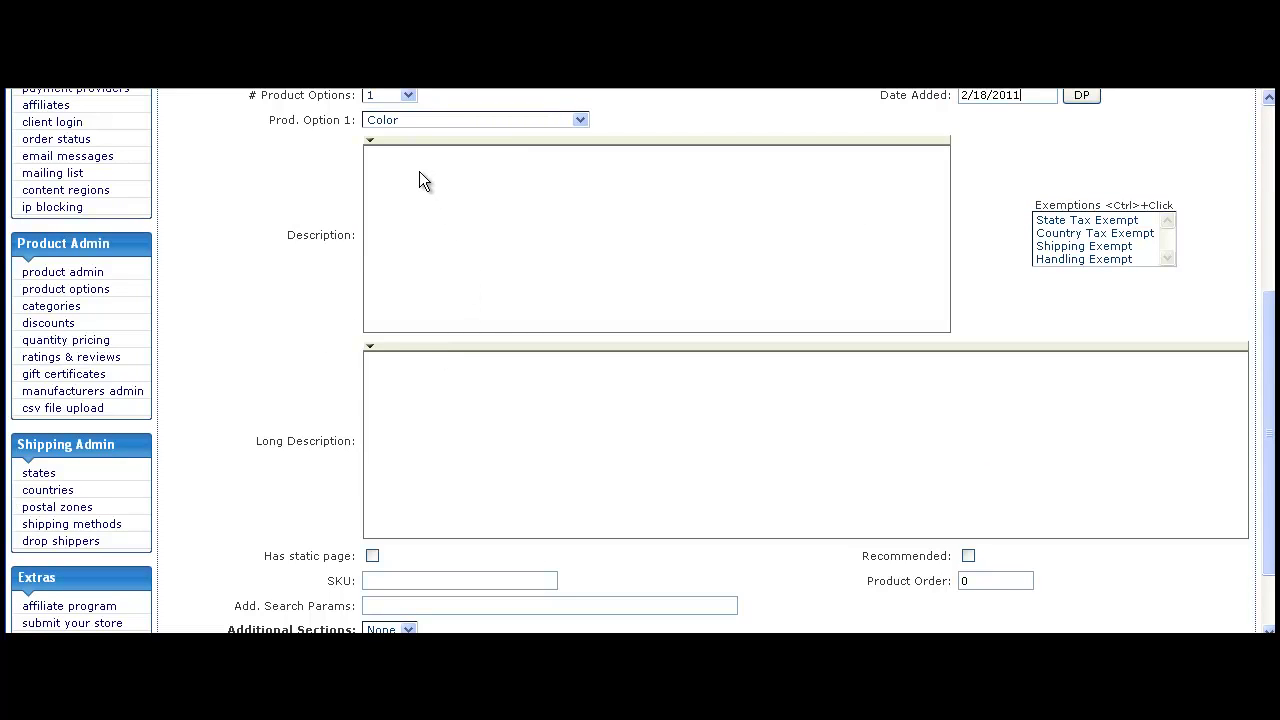
pyautogui.click(370, 143)
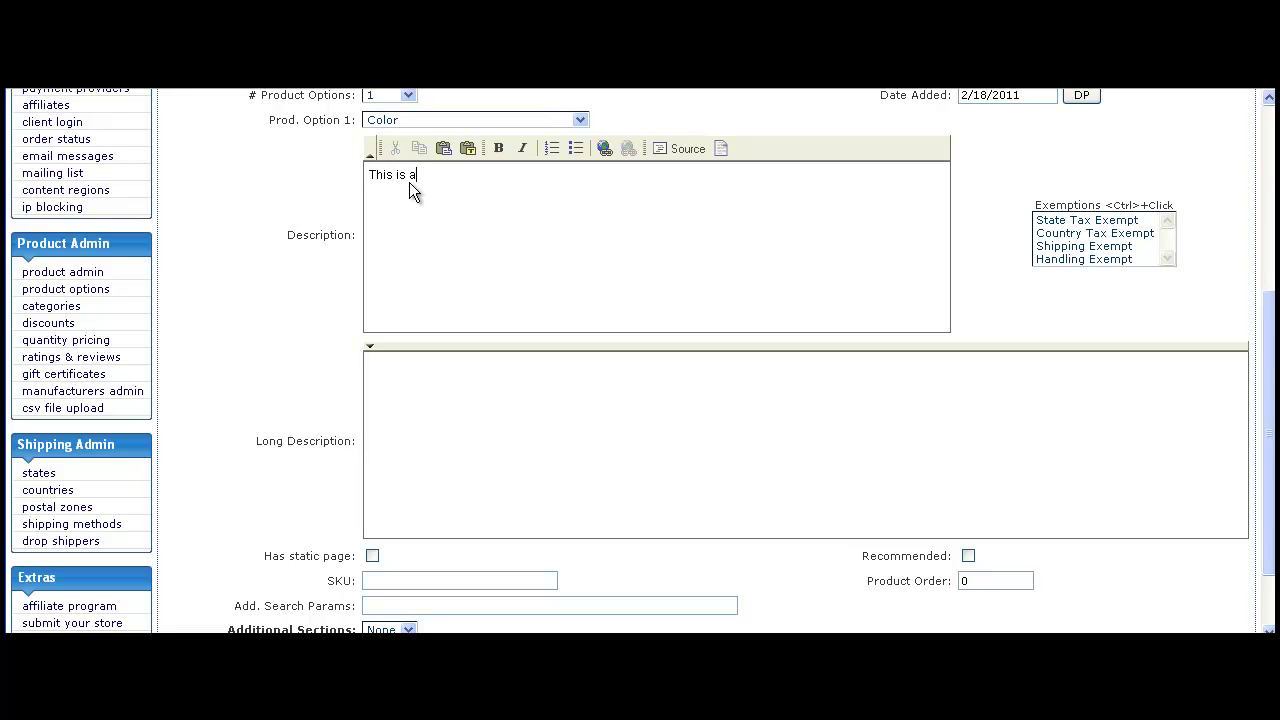
pyautogui.write('rt descript')
pyautogui.write('ion')
pyautogui.moveTo(416, 174); pyautogui.dragTo(450, 174)
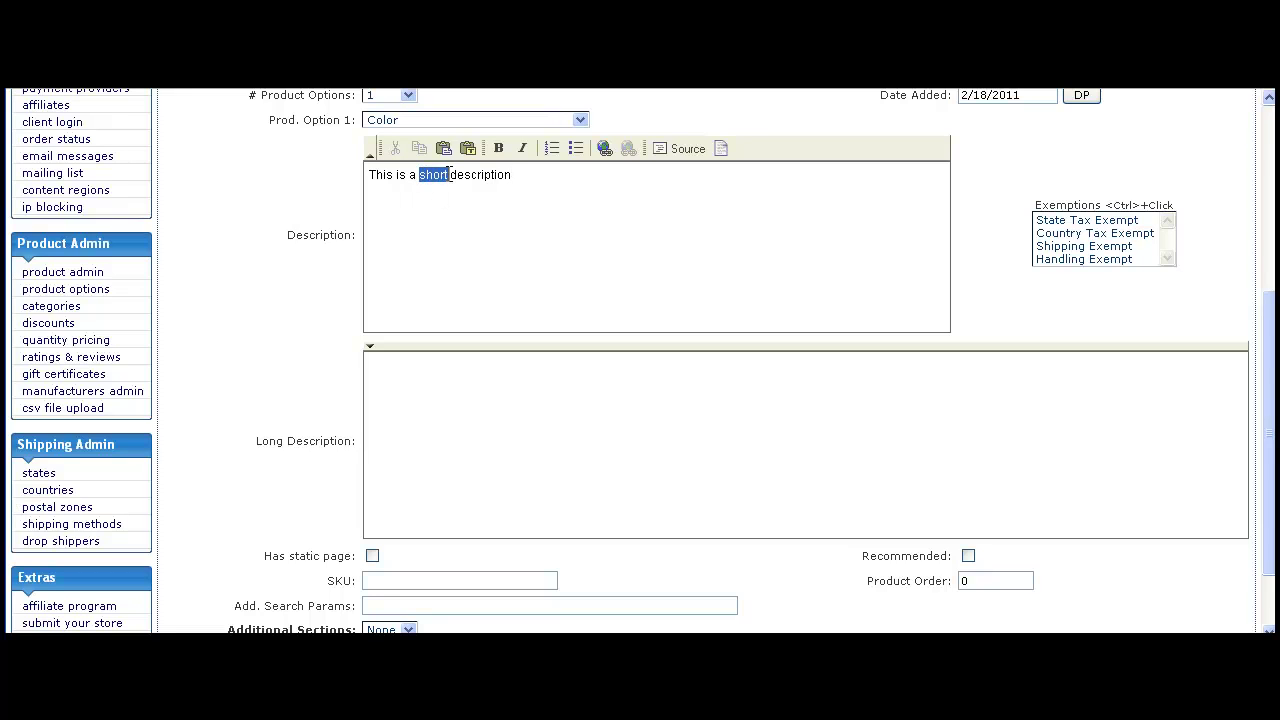
pyautogui.click(499, 151)
pyautogui.click(520, 173)
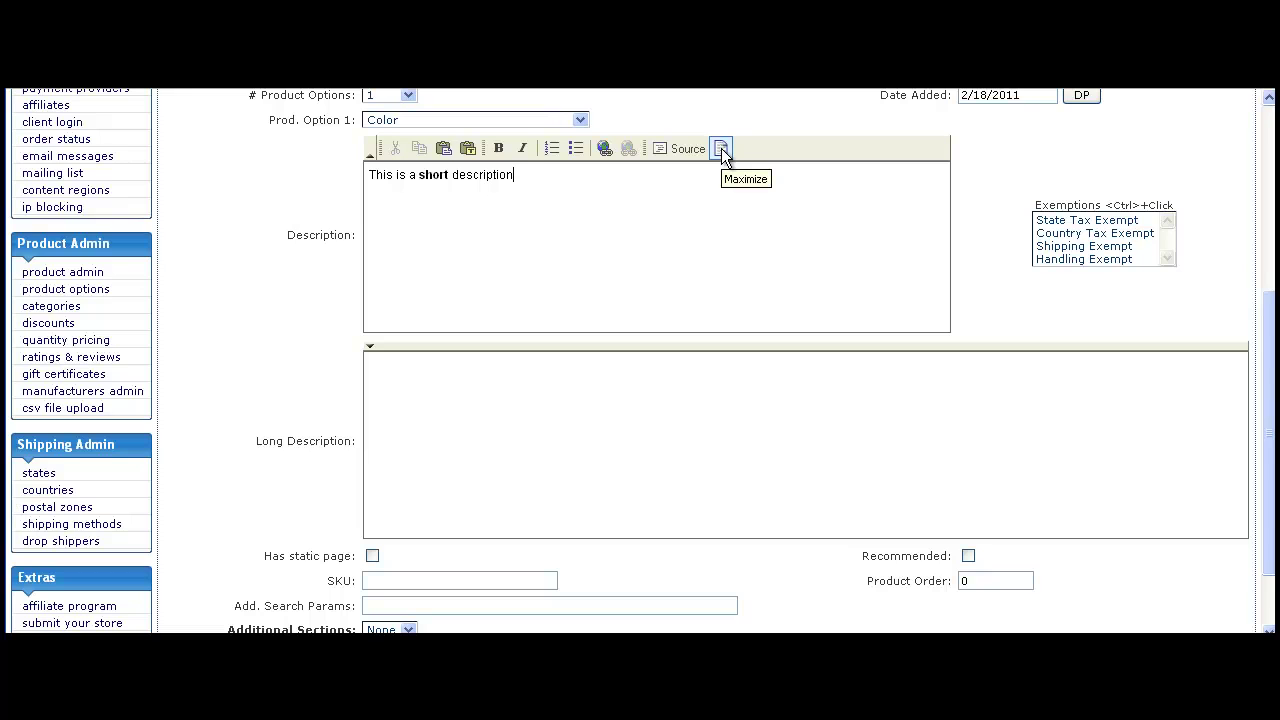
pyautogui.click(690, 149)
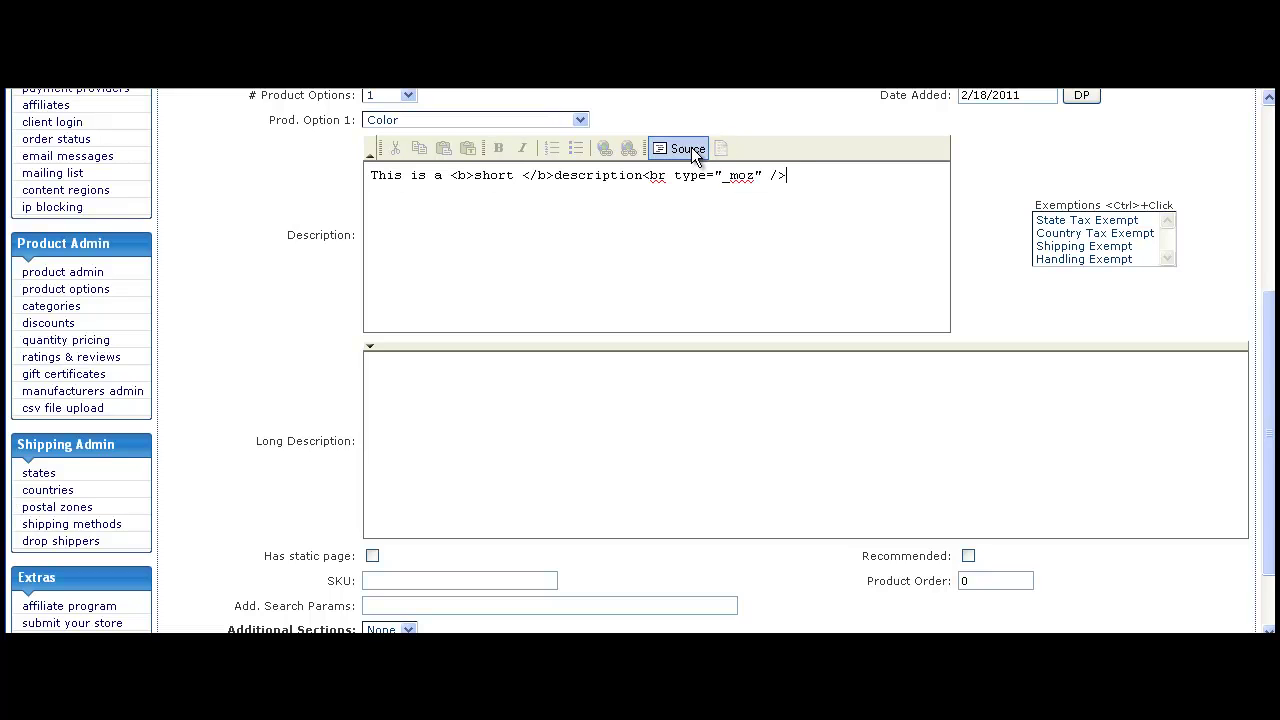
pyautogui.click(690, 149)
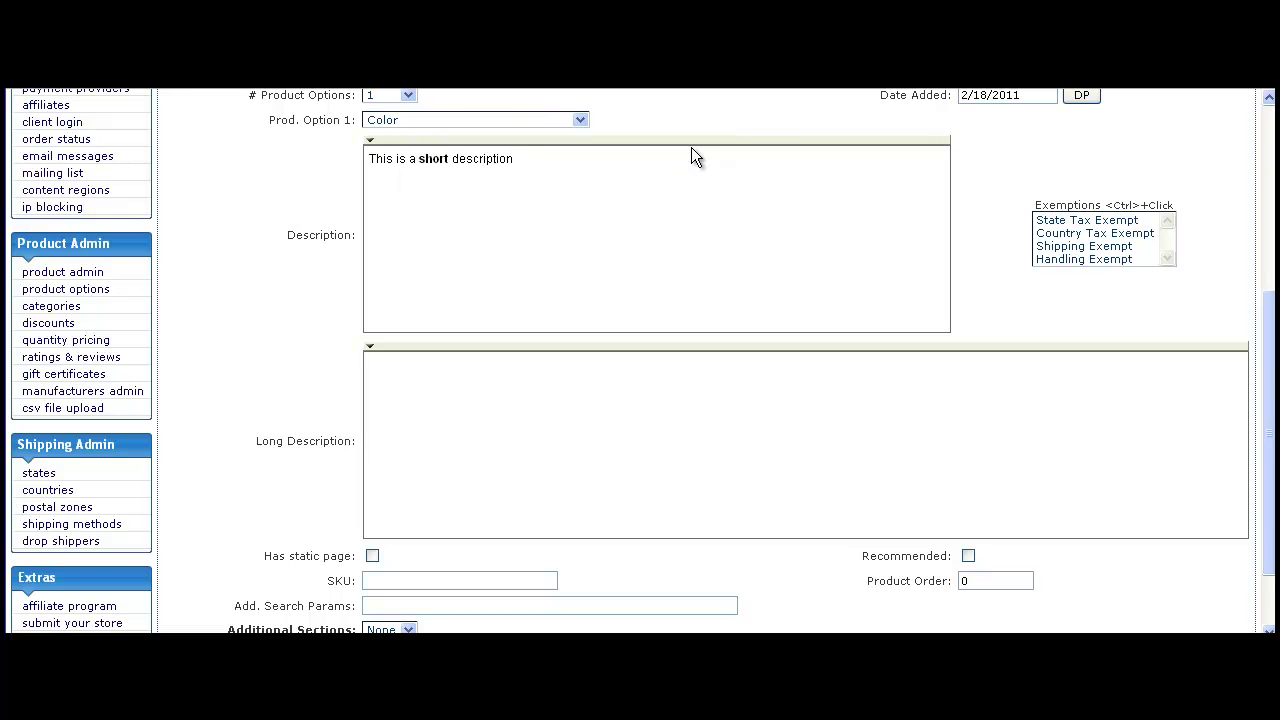
# - Enter "This is a long description" as the long description and mark the product Shipping Exempt and Handling Exempt
pyautogui.click(401, 393)
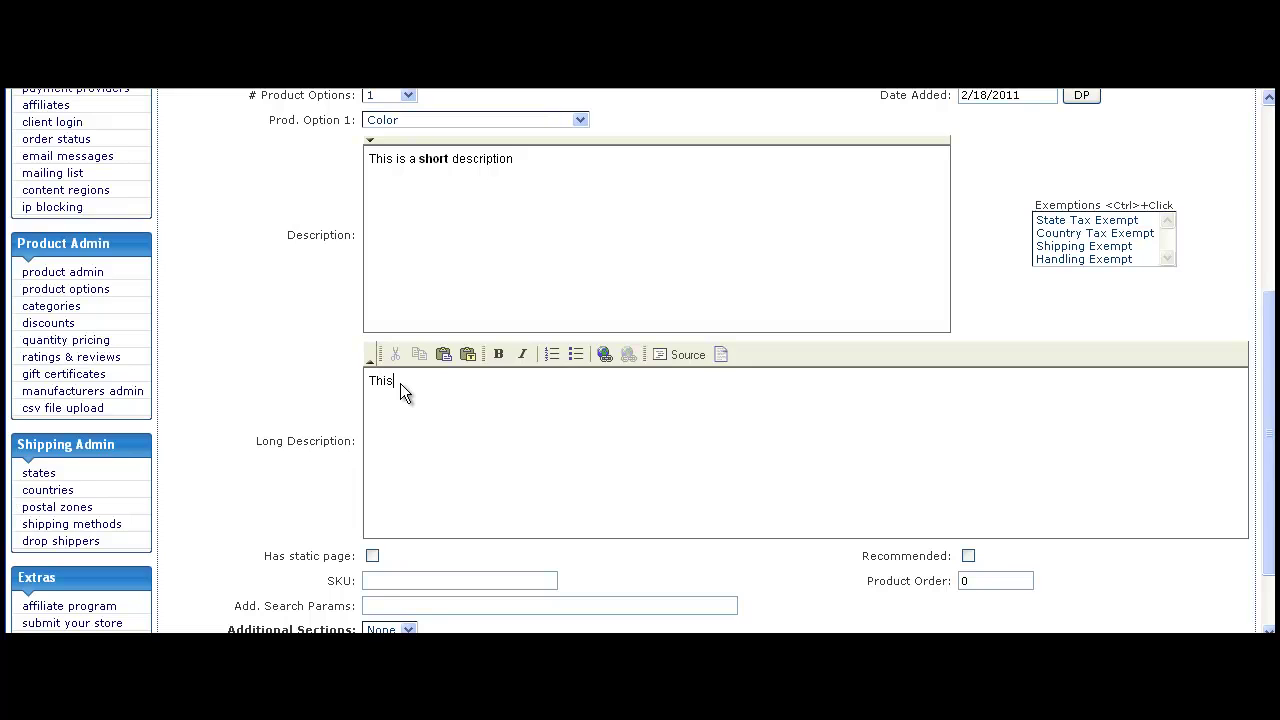
pyautogui.write('This is a long description')
pyautogui.scroll(-3, 286, 420)
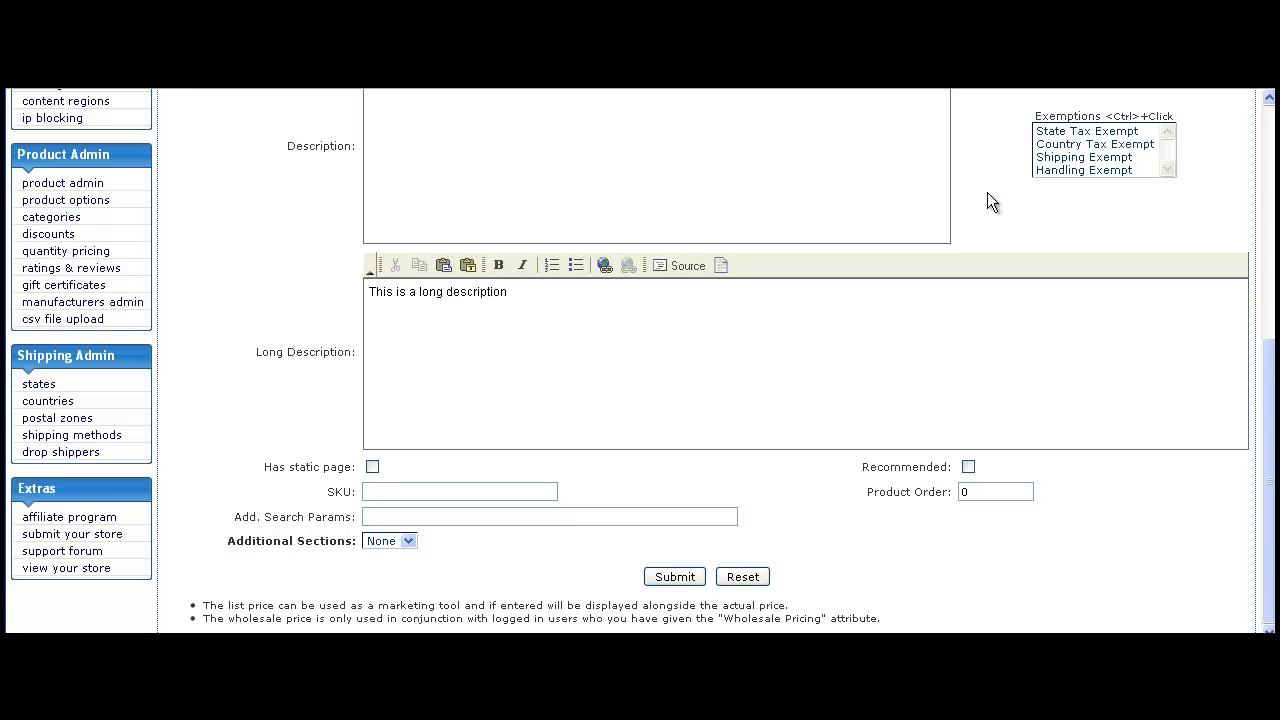
pyautogui.click(1122, 160)
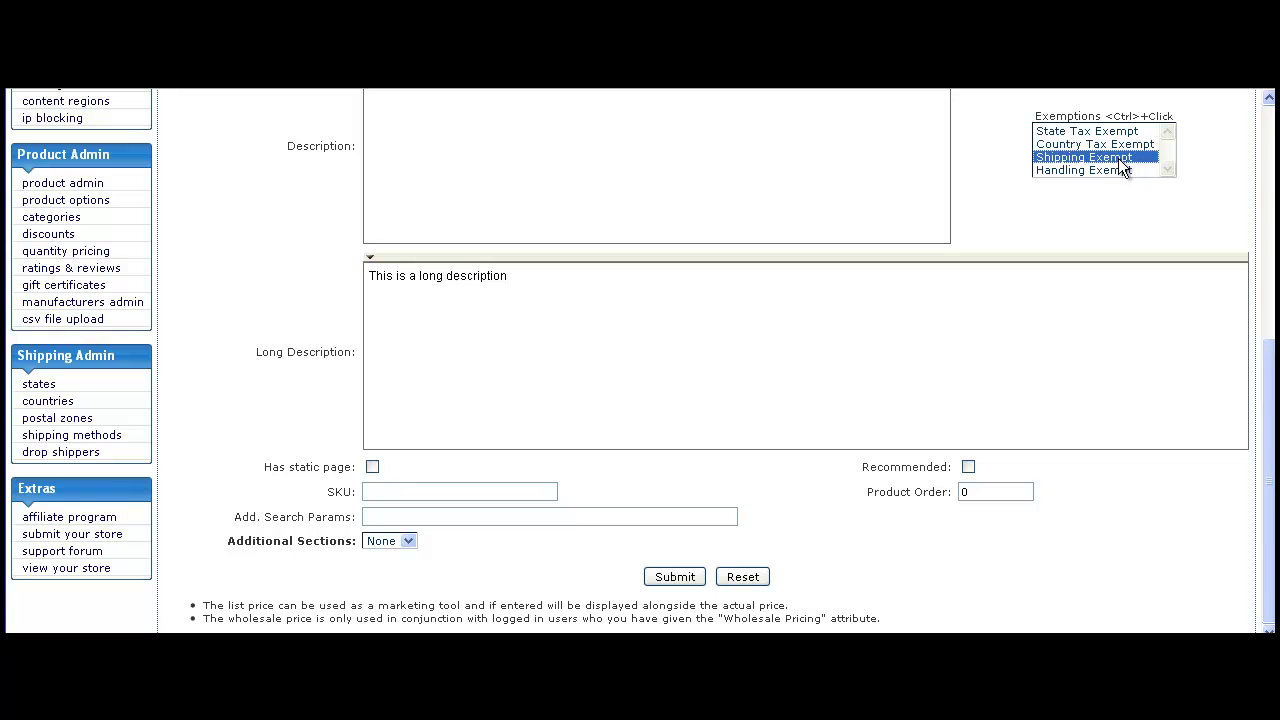
pyautogui.keyDown('ctrl'); pyautogui.click(1118, 172); pyautogui.keyUp('ctrl')
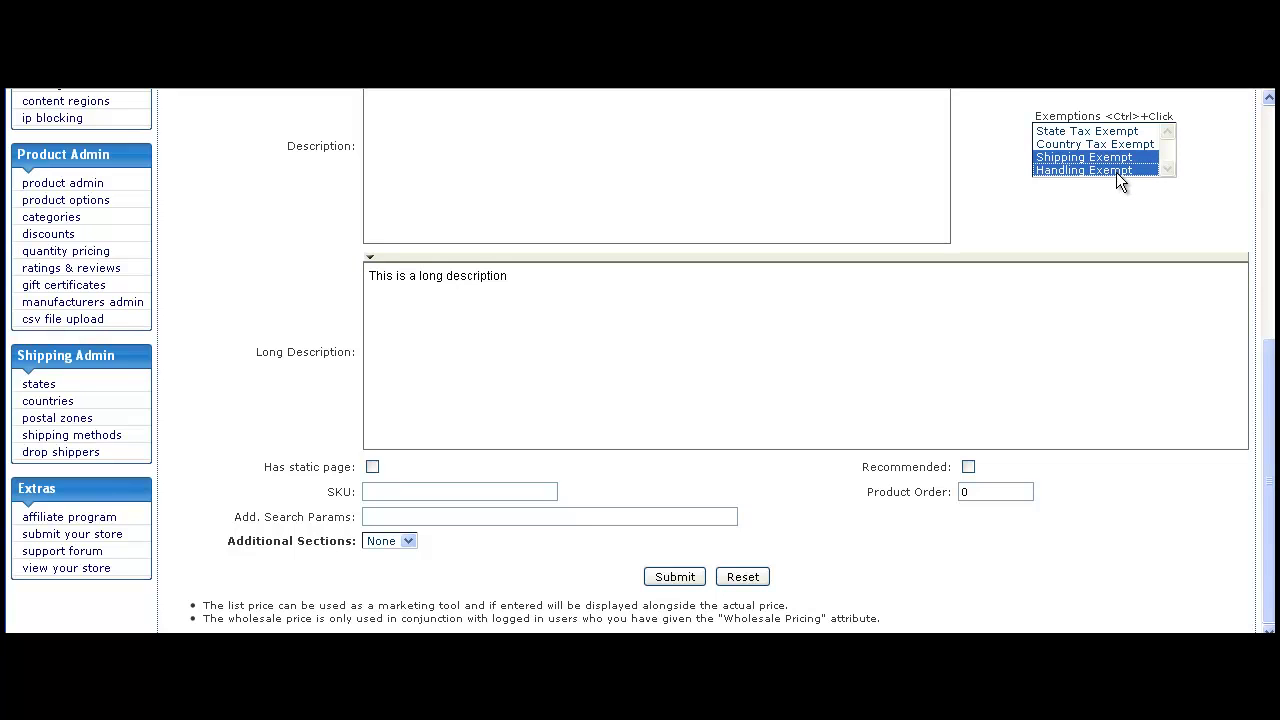
# - Remove the Handling Exempt exemption from the product and leave Has static page and Recommended unchecked
pyautogui.keyDown('ctrl'); pyautogui.click(1116, 169); pyautogui.keyUp('ctrl')
pyautogui.click(372, 467)
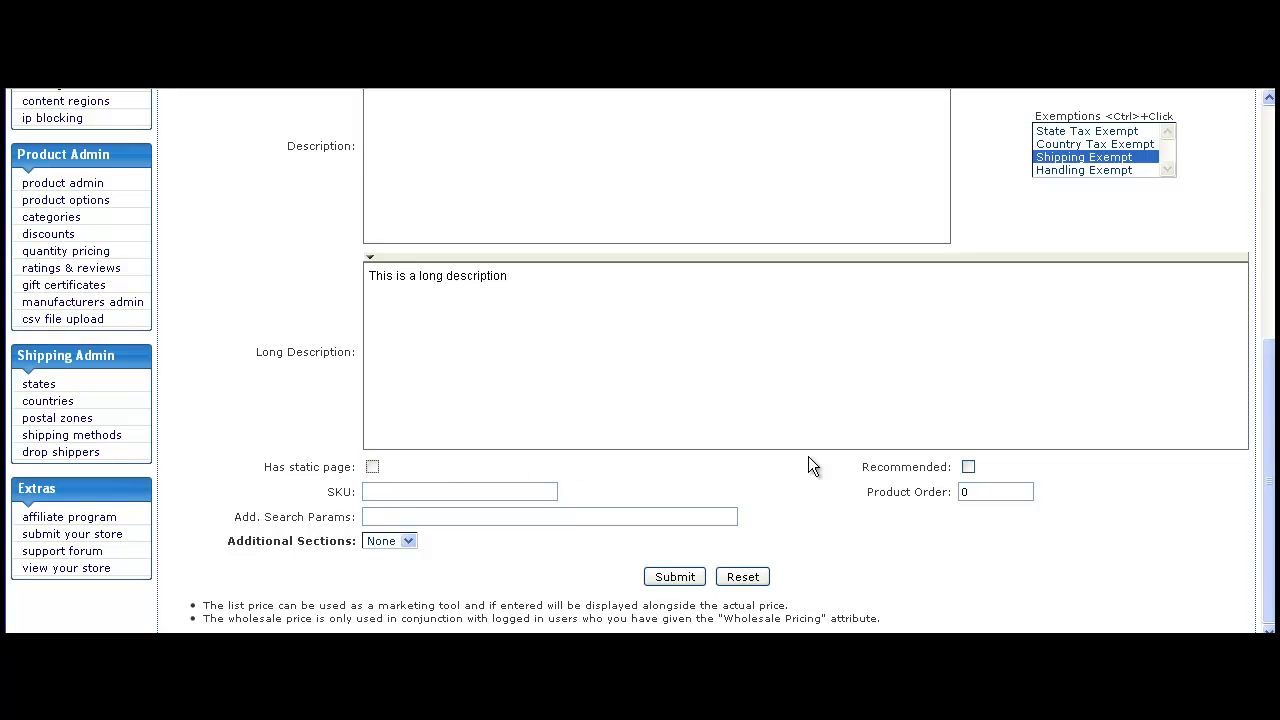
pyautogui.click(968, 467)
pyautogui.click(968, 467)
# - Set the product's SKU to "abcd-new" and its additional search parameters to "blue widget"
pyautogui.click(462, 490)
pyautogui.write('abcd-')
pyautogui.write('new')
pyautogui.write('blue')
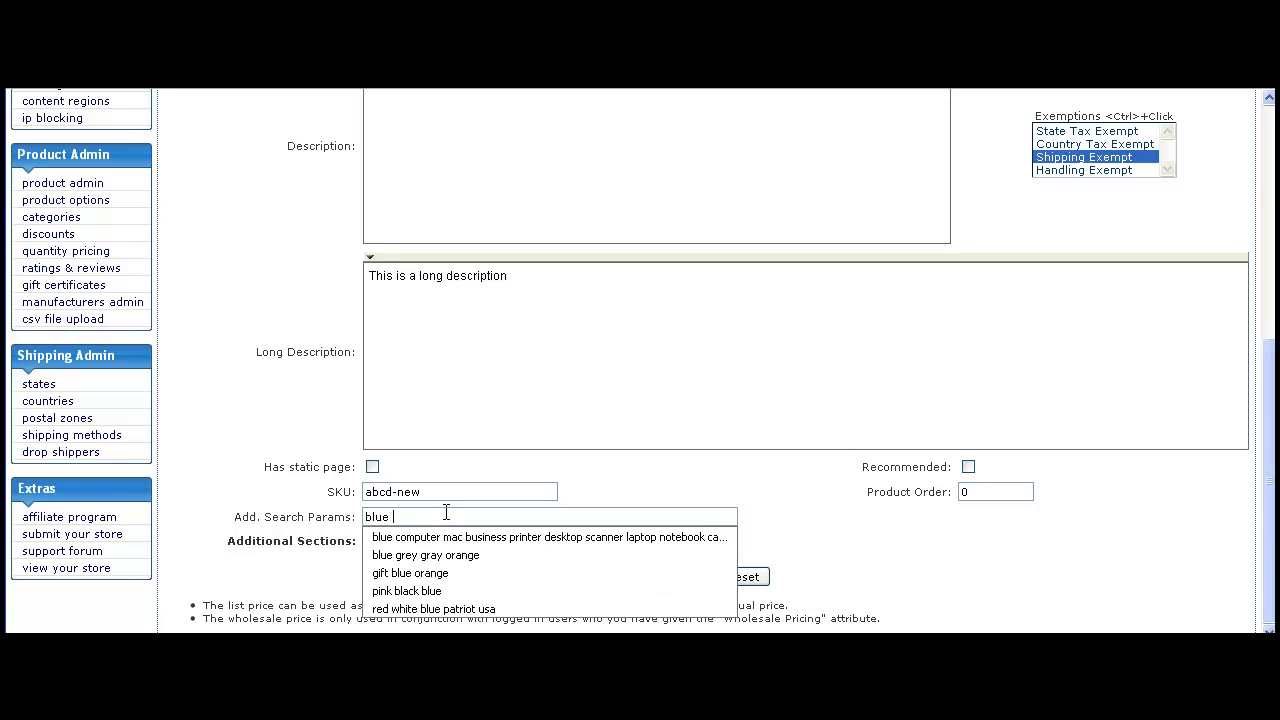
pyautogui.write(' widget')
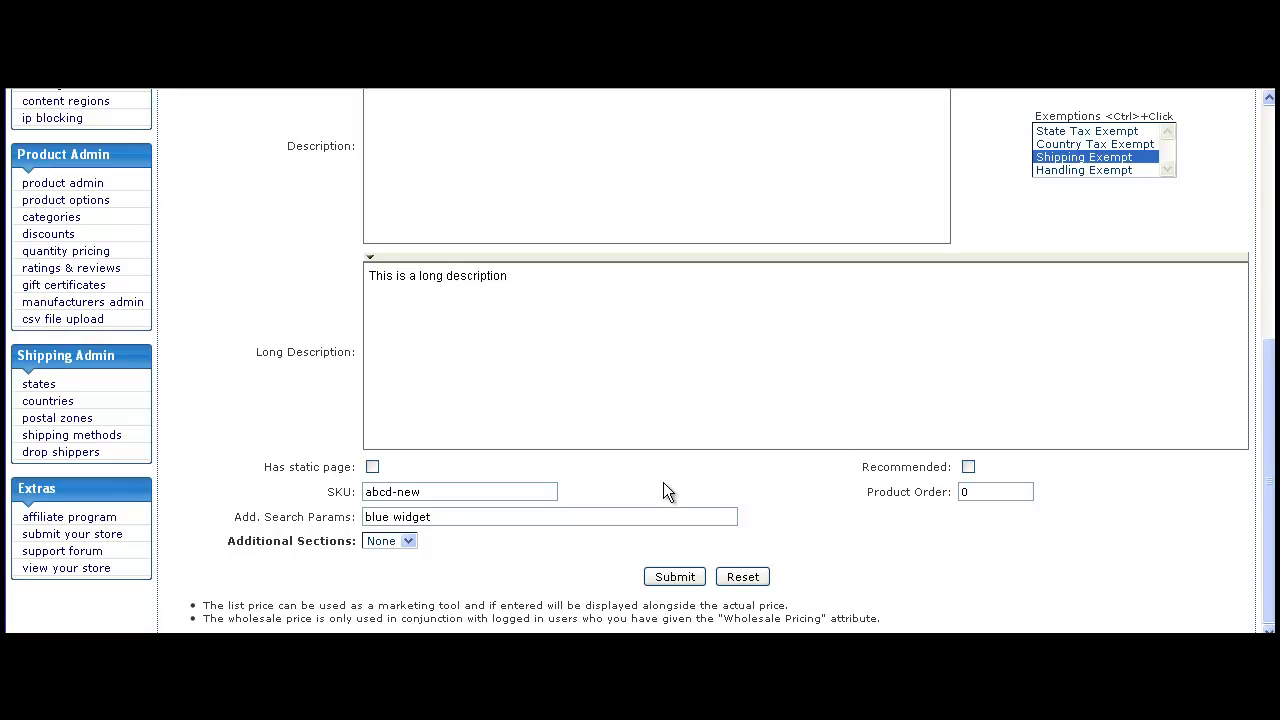
# - Give the product one additional section set to Clothes and submit the new product
pyautogui.click(408, 540)
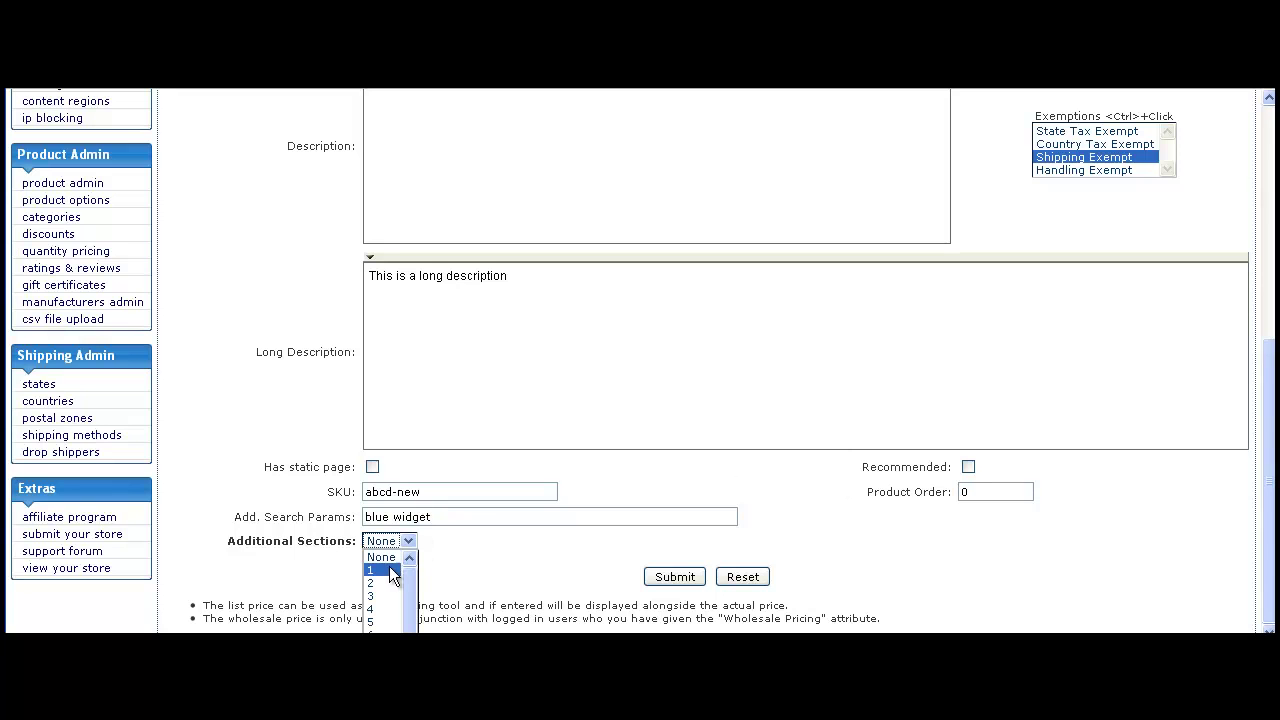
pyautogui.click(387, 569)
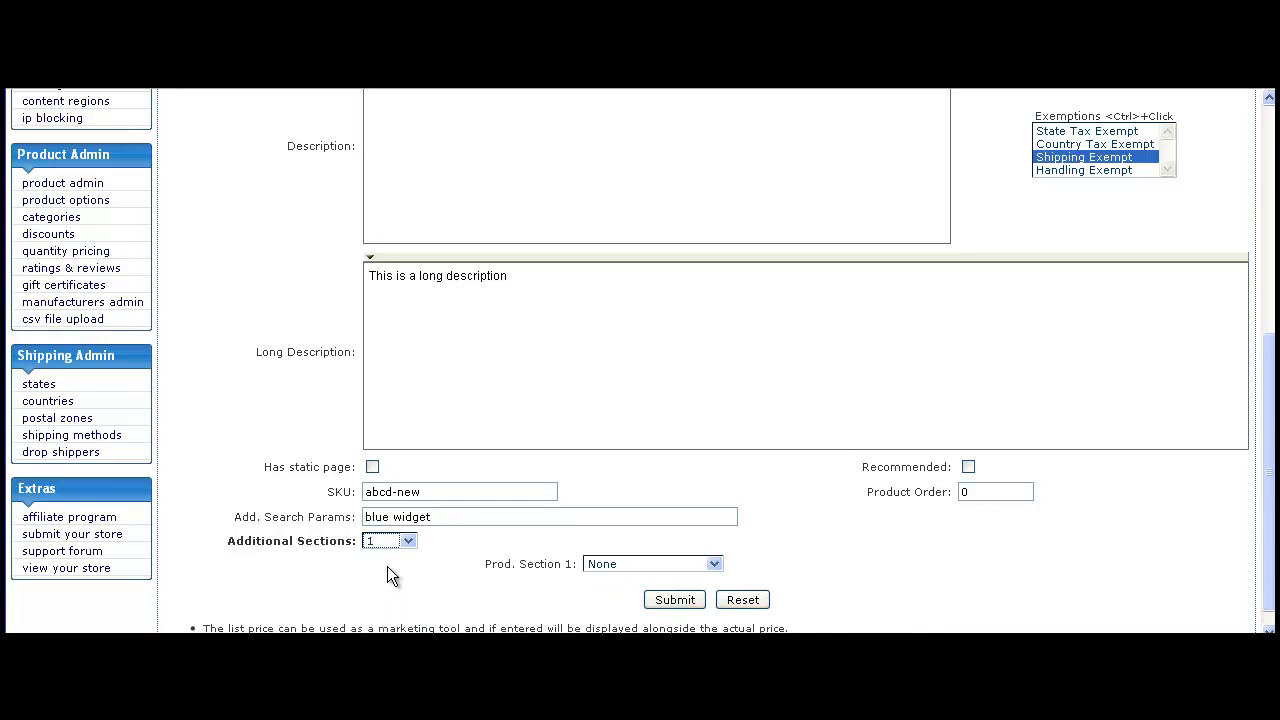
pyautogui.click(610, 566)
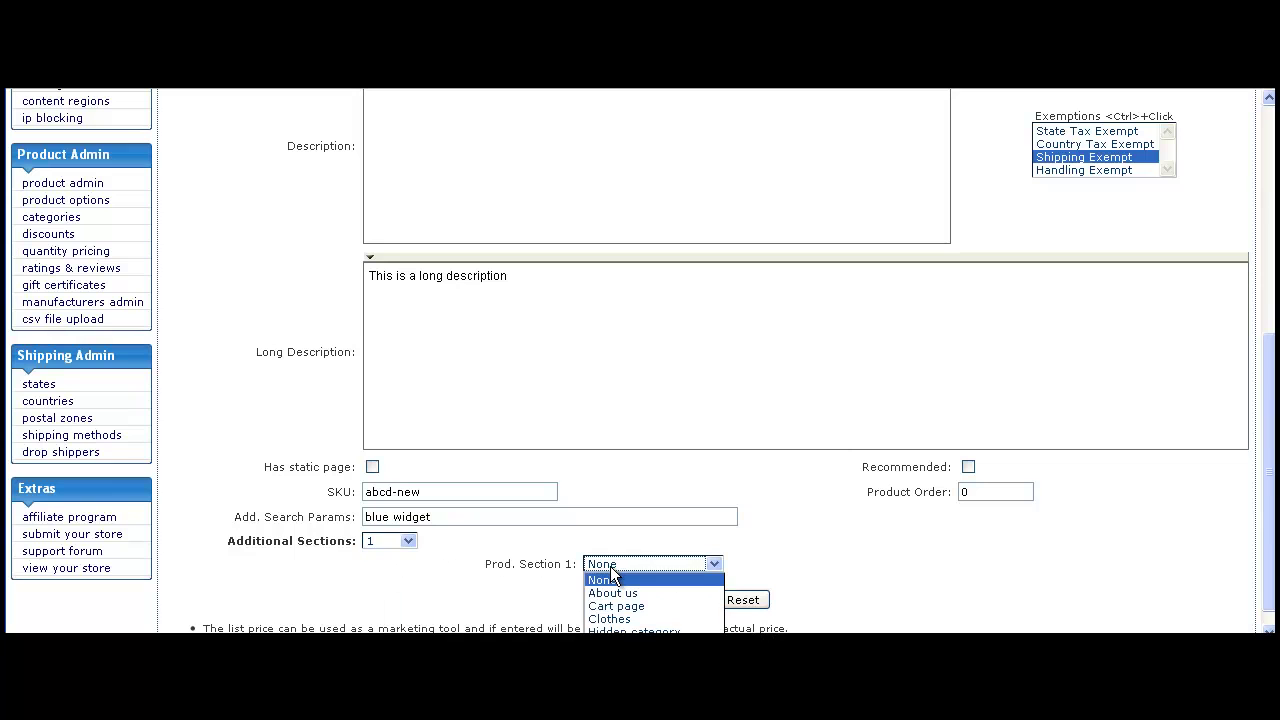
pyautogui.click(605, 619)
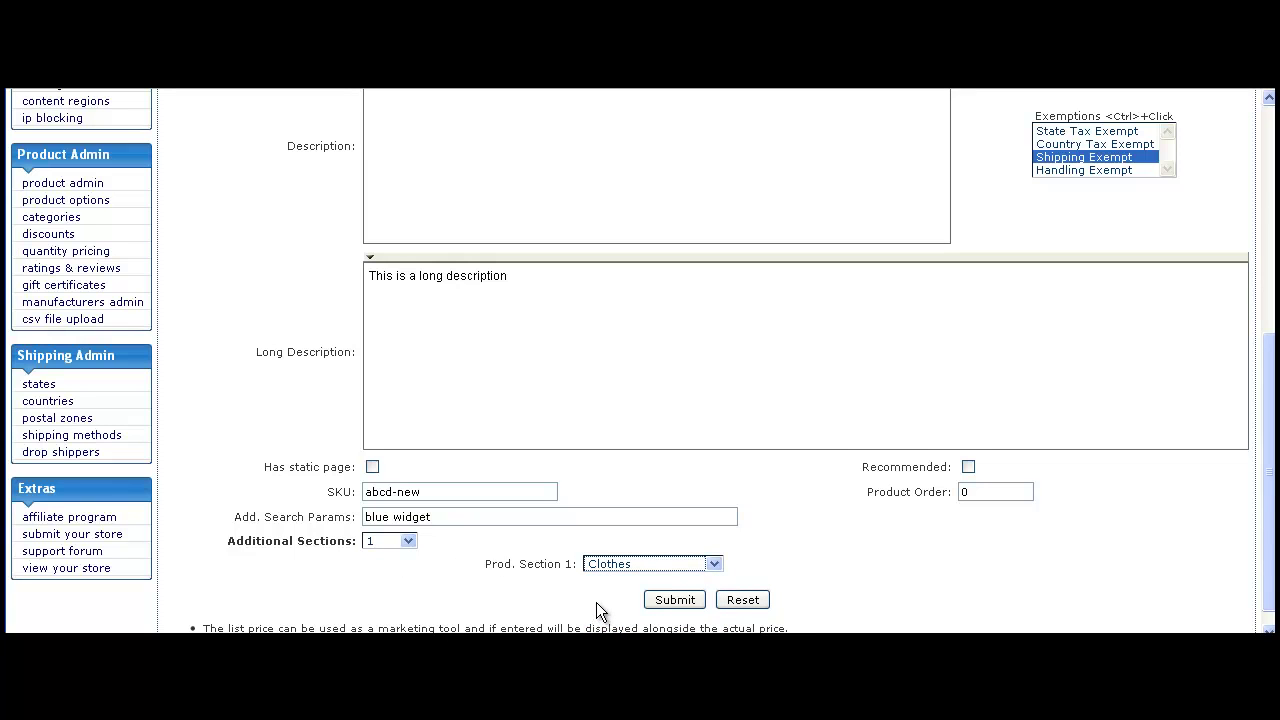
pyautogui.click(675, 601)
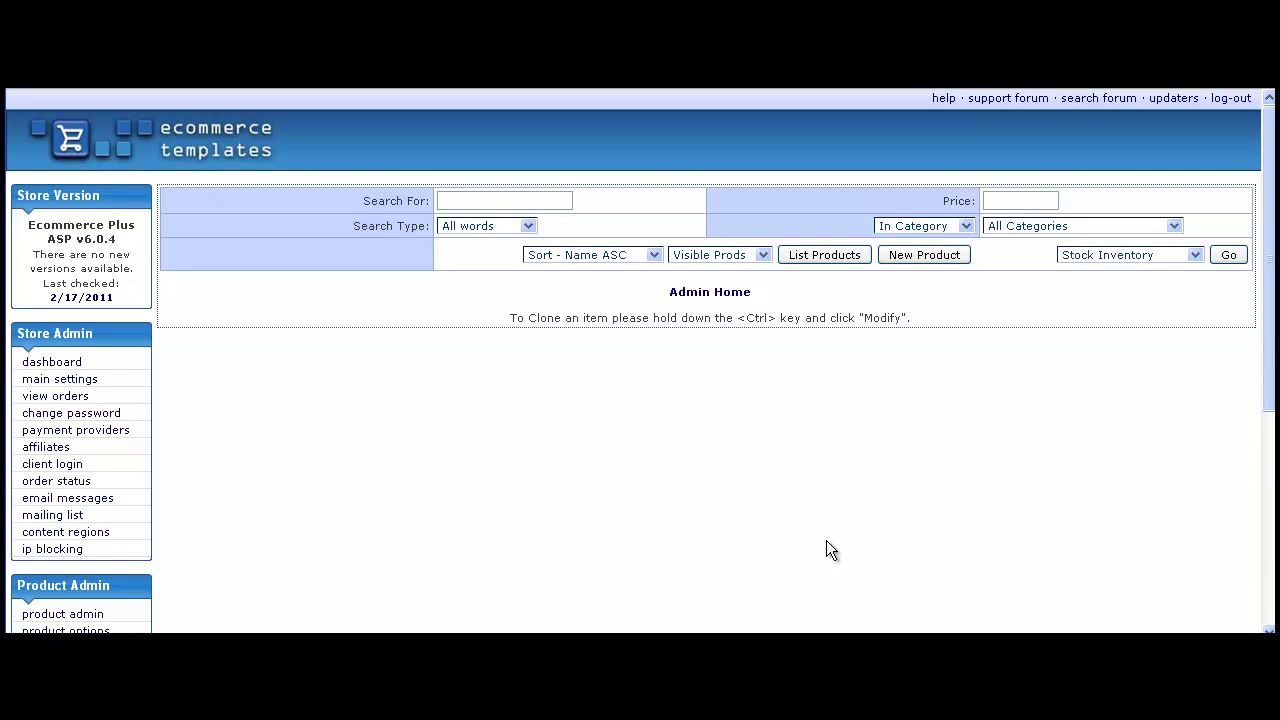
# - List the store's products and locate the new product with ID abcd in the listing
pyautogui.click(813, 256)
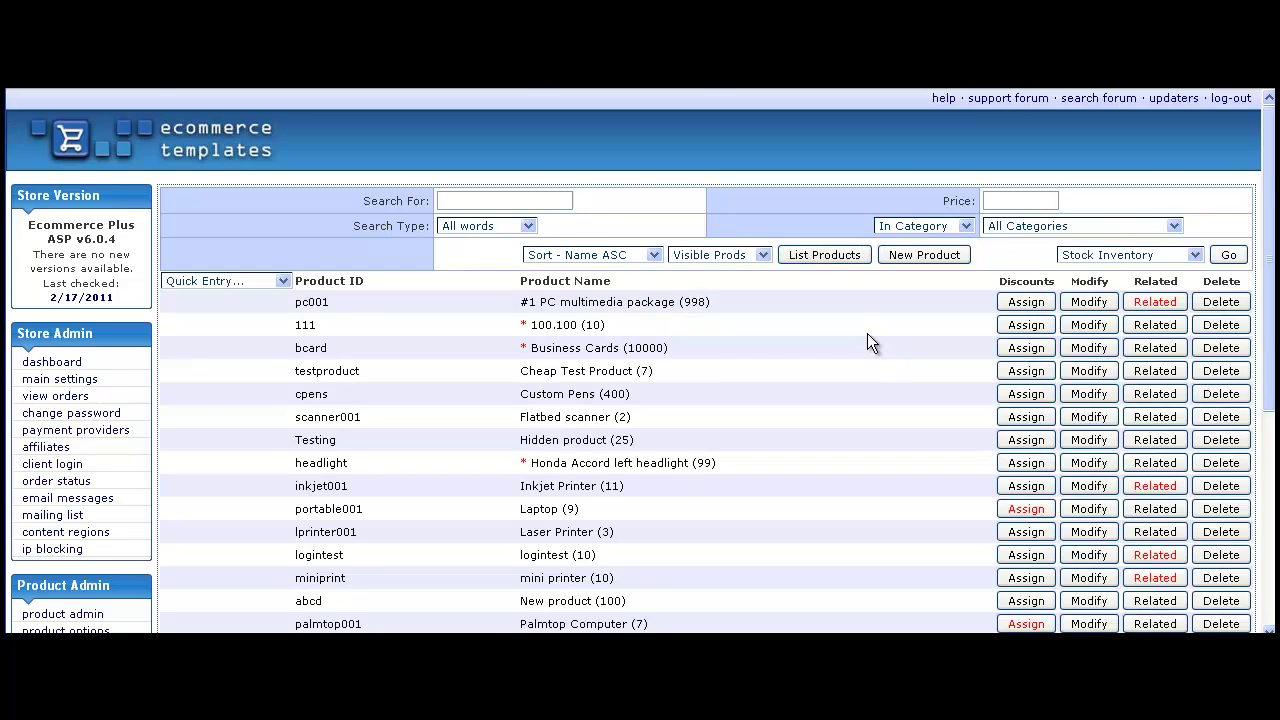
pyautogui.scroll(-3, 867, 333)
pyautogui.scroll(-3, 867, 333)
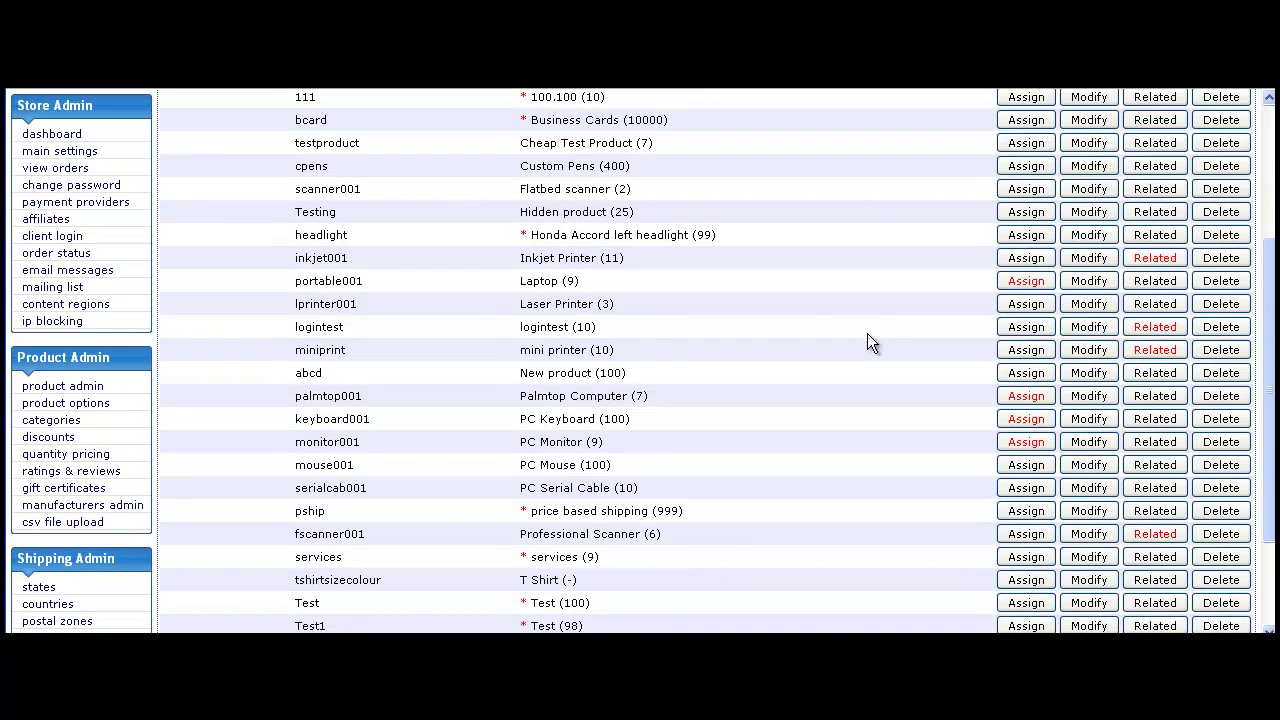
pyautogui.scroll(-3, 868, 335)
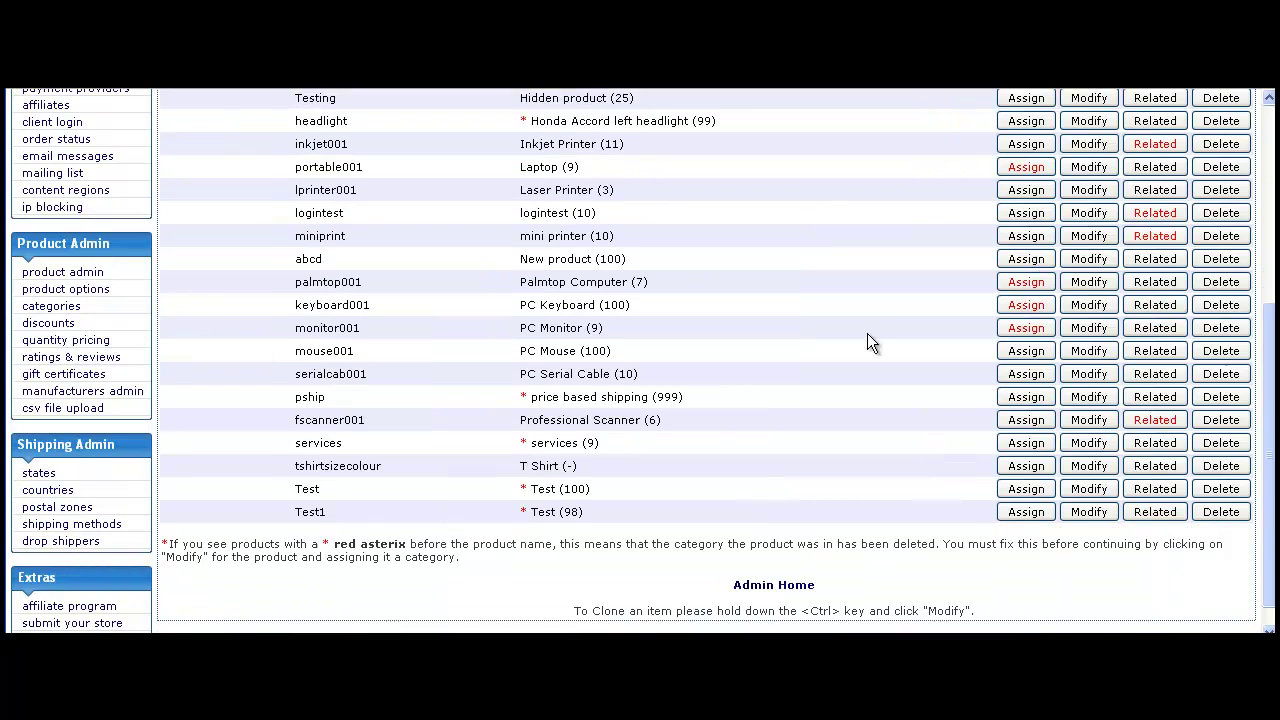
pyautogui.scroll(3, 867, 334)
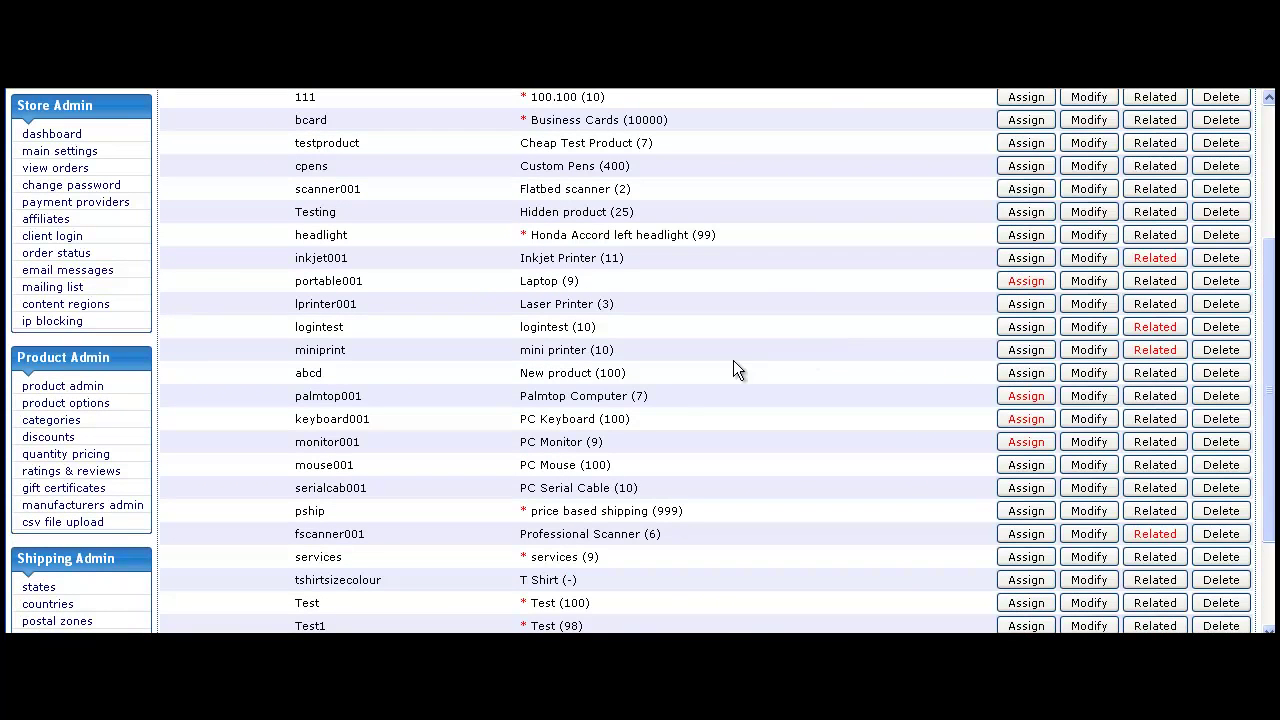
pyautogui.moveTo(645, 375); pyautogui.dragTo(290, 378)
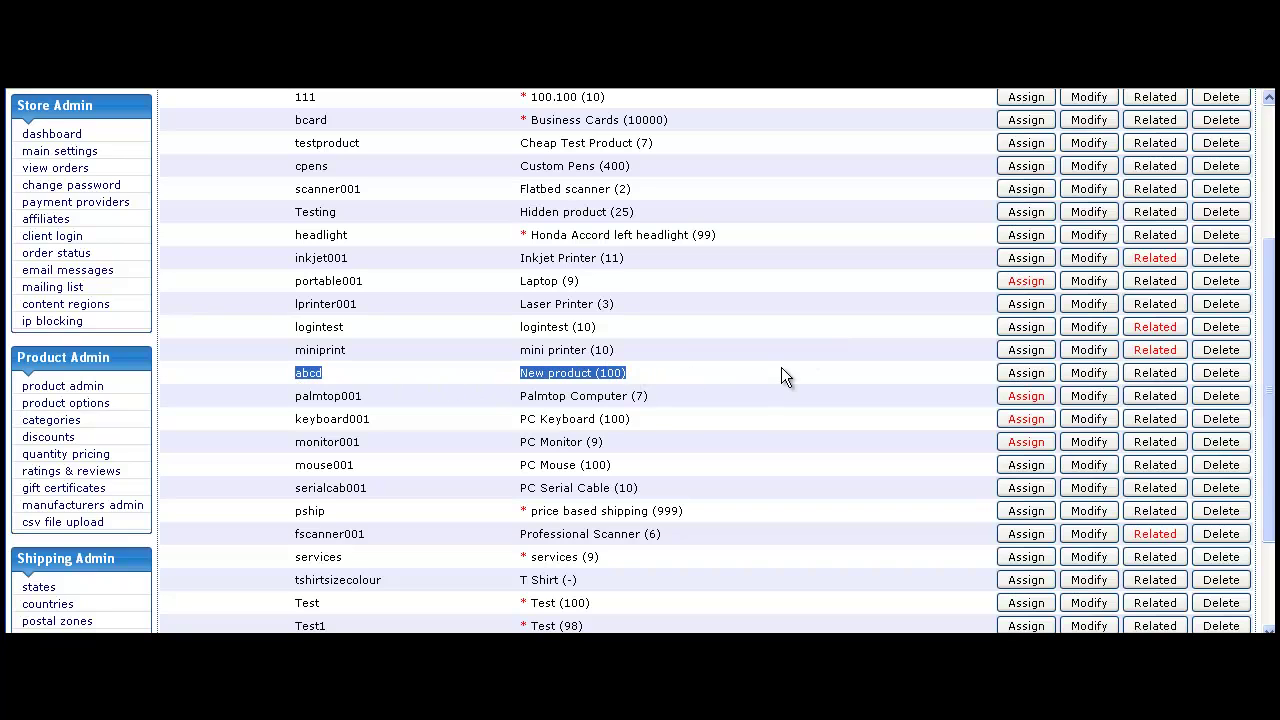
pyautogui.scroll(2, 781, 367)
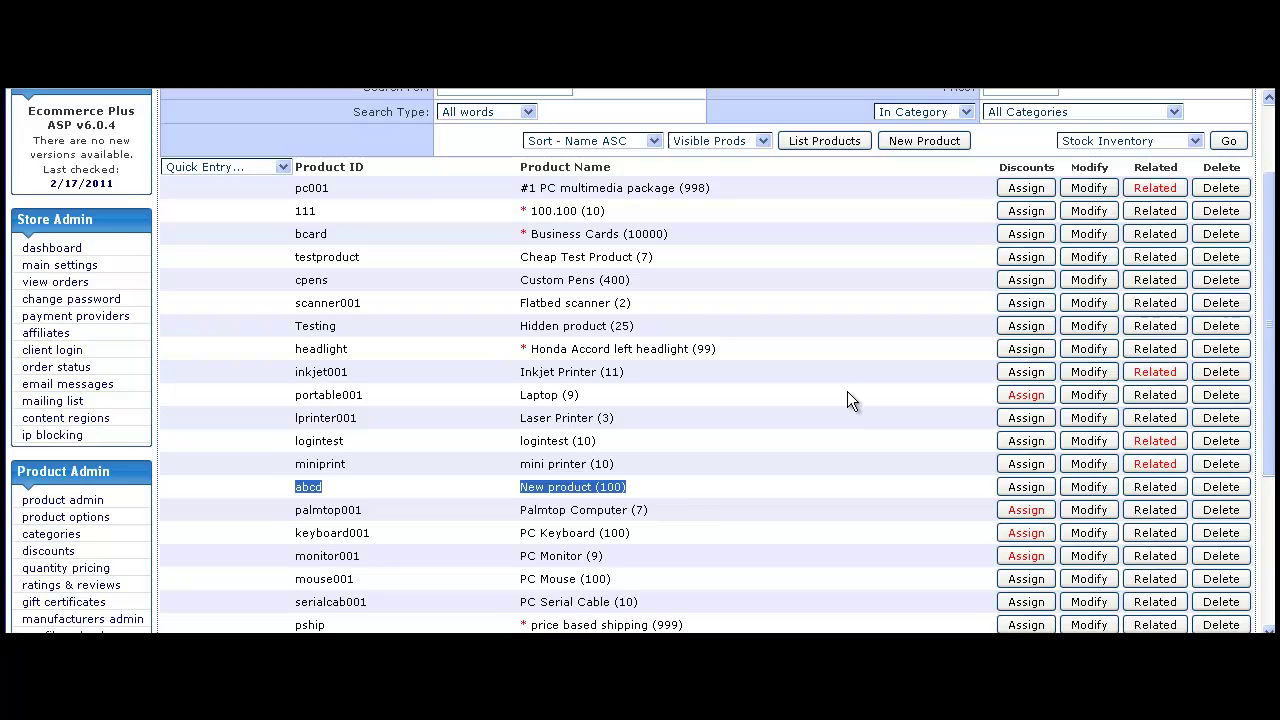
pyautogui.scroll(2, 847, 395)
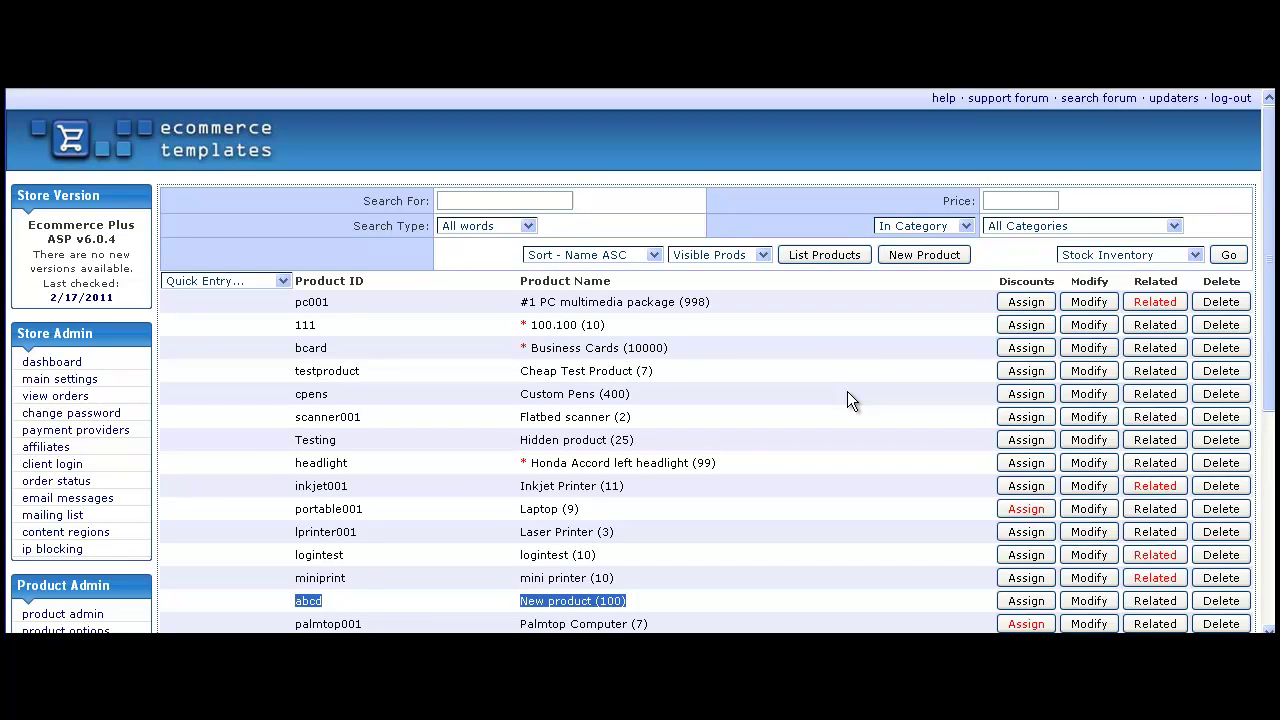
# - Review the available sort orders, product visibility filters and inventory types for the product list, leaving each selection as it is
pyautogui.click(652, 256)
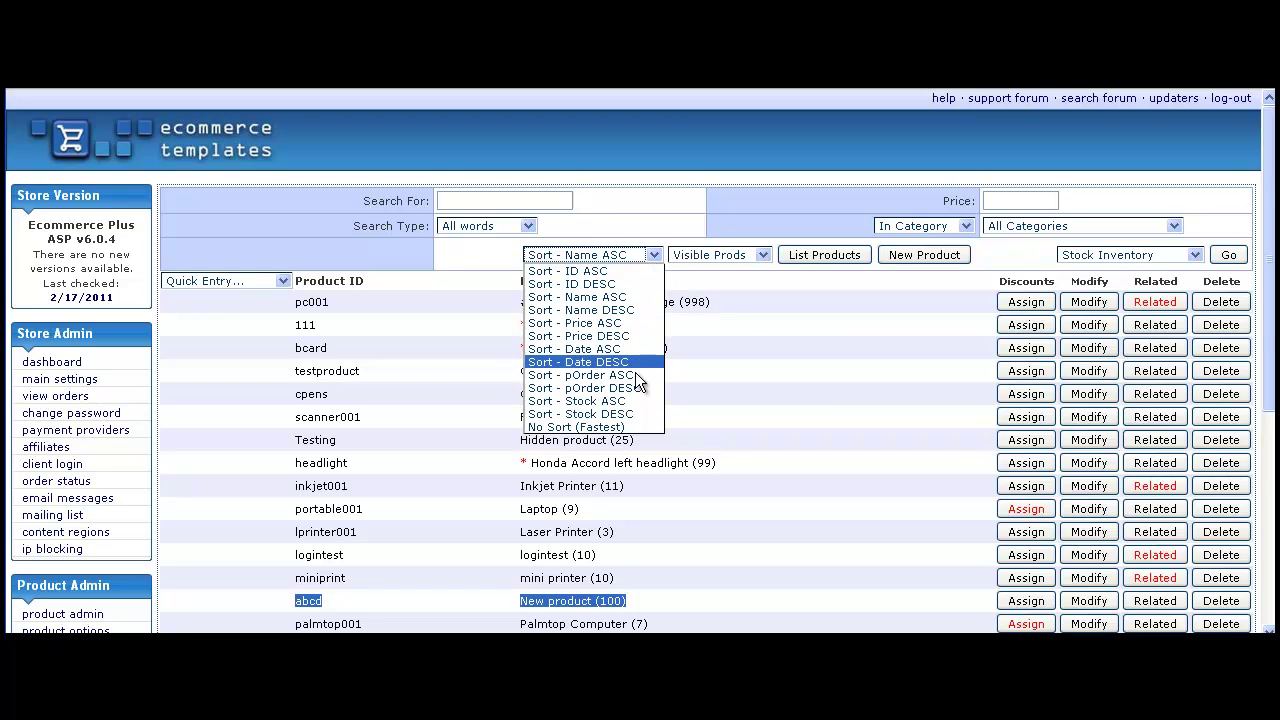
pyautogui.click(654, 256)
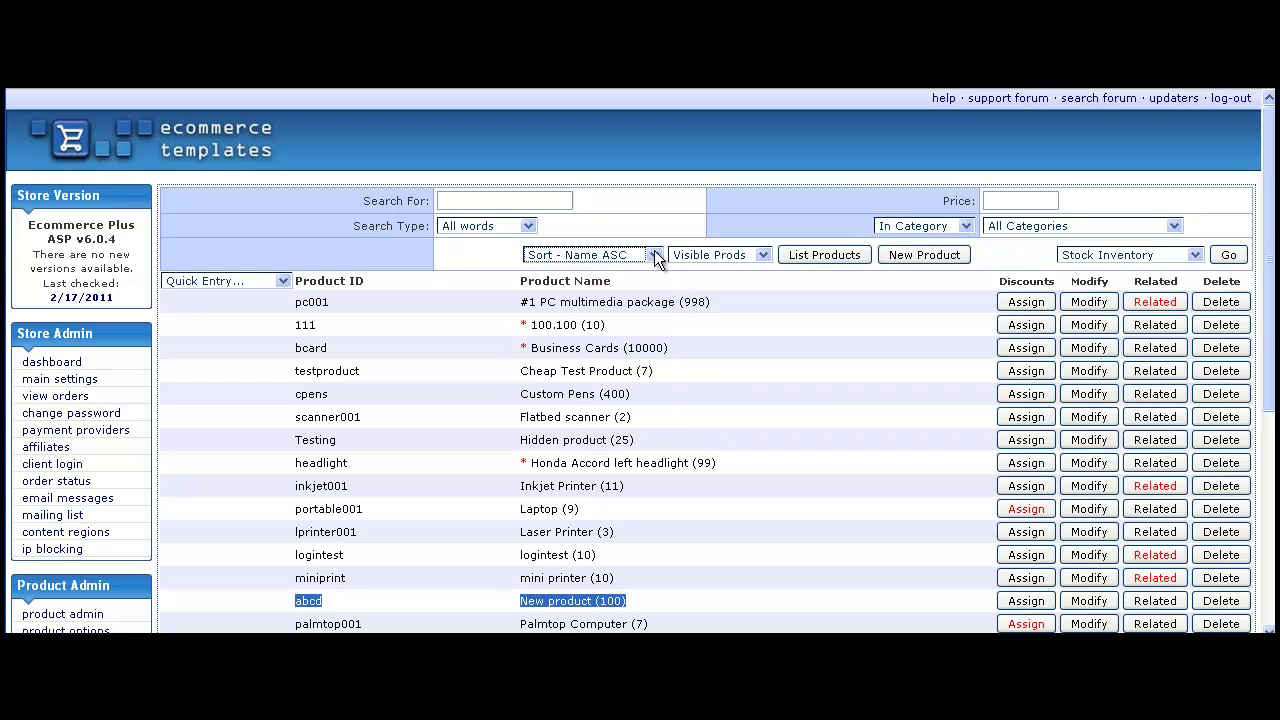
pyautogui.click(756, 254)
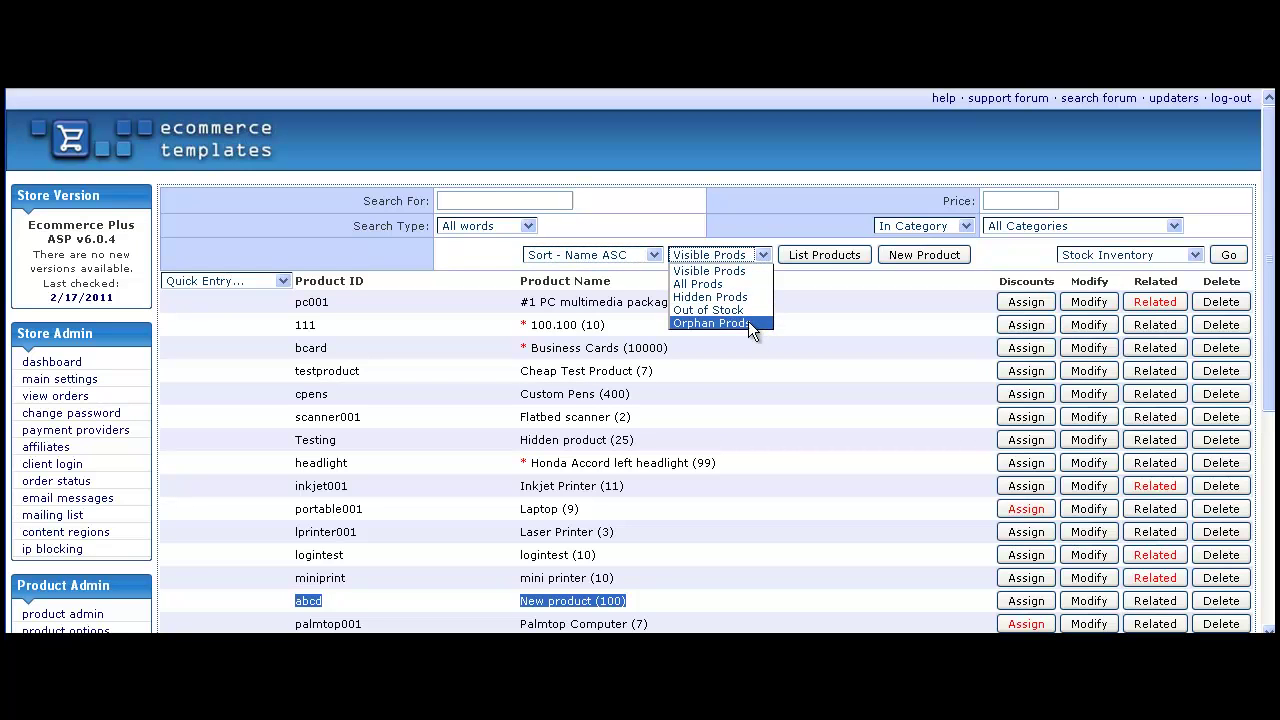
pyautogui.click(759, 256)
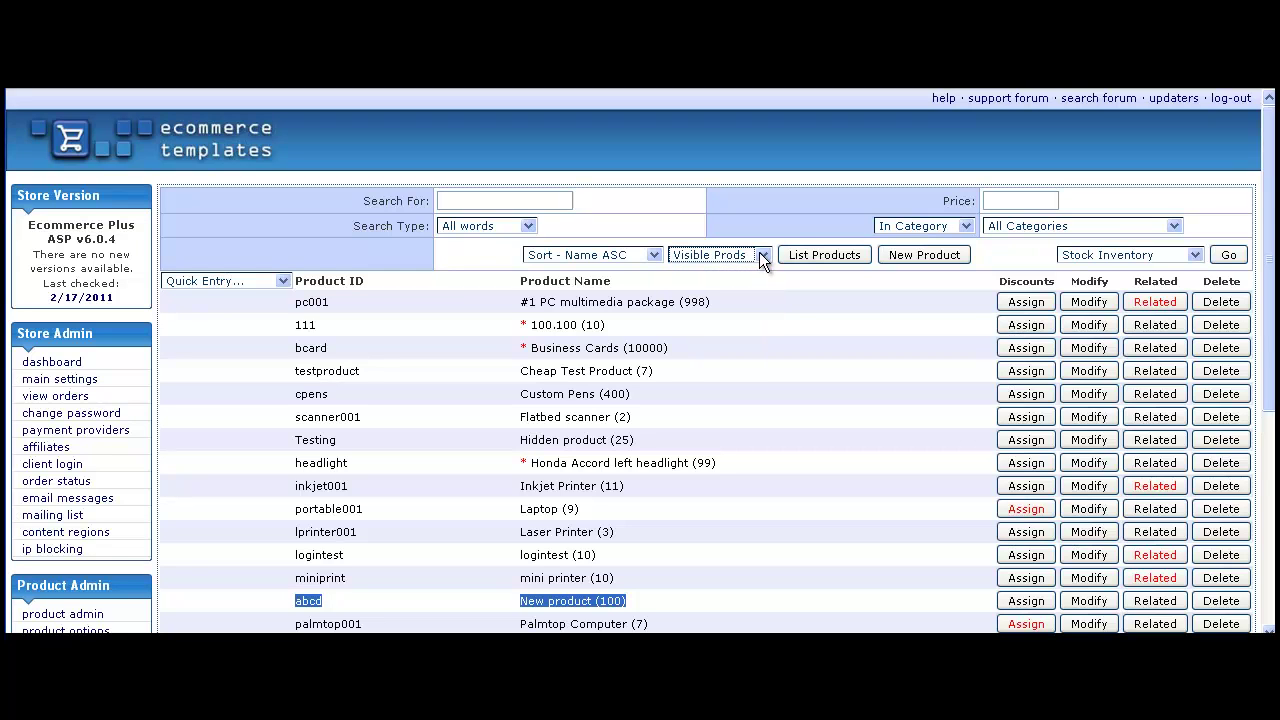
pyautogui.click(1196, 255)
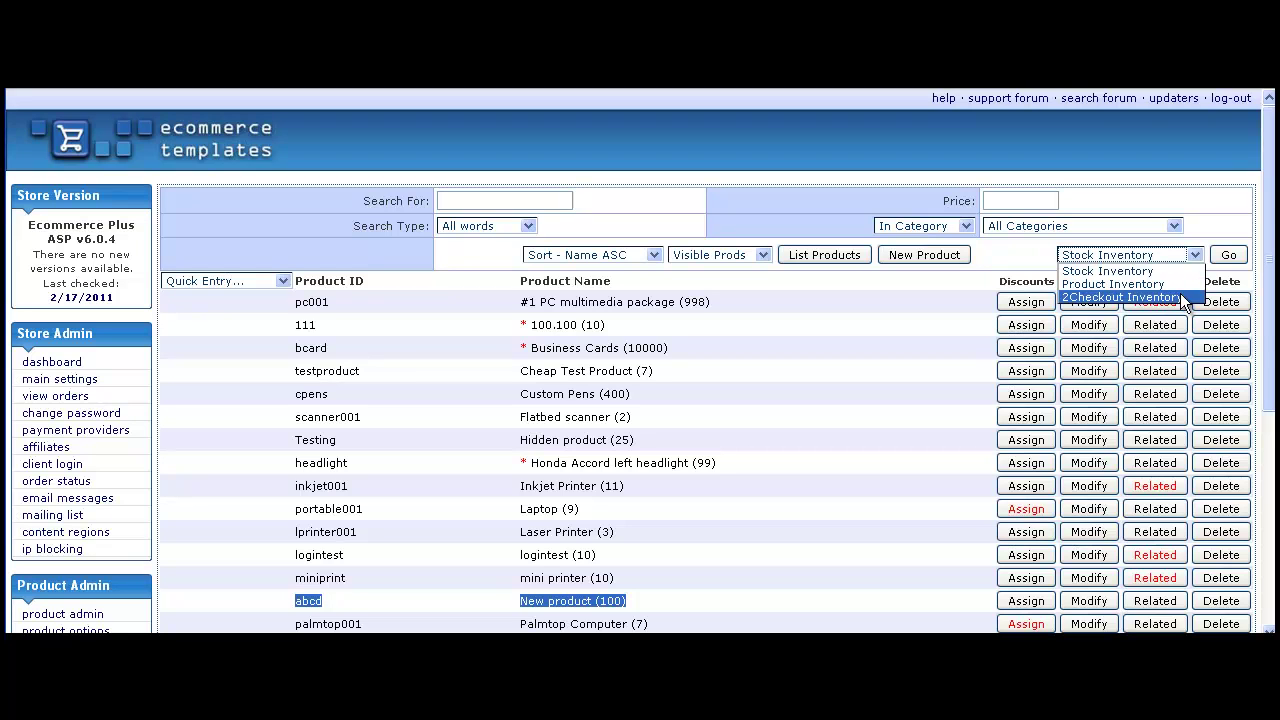
pyautogui.click(1193, 255)
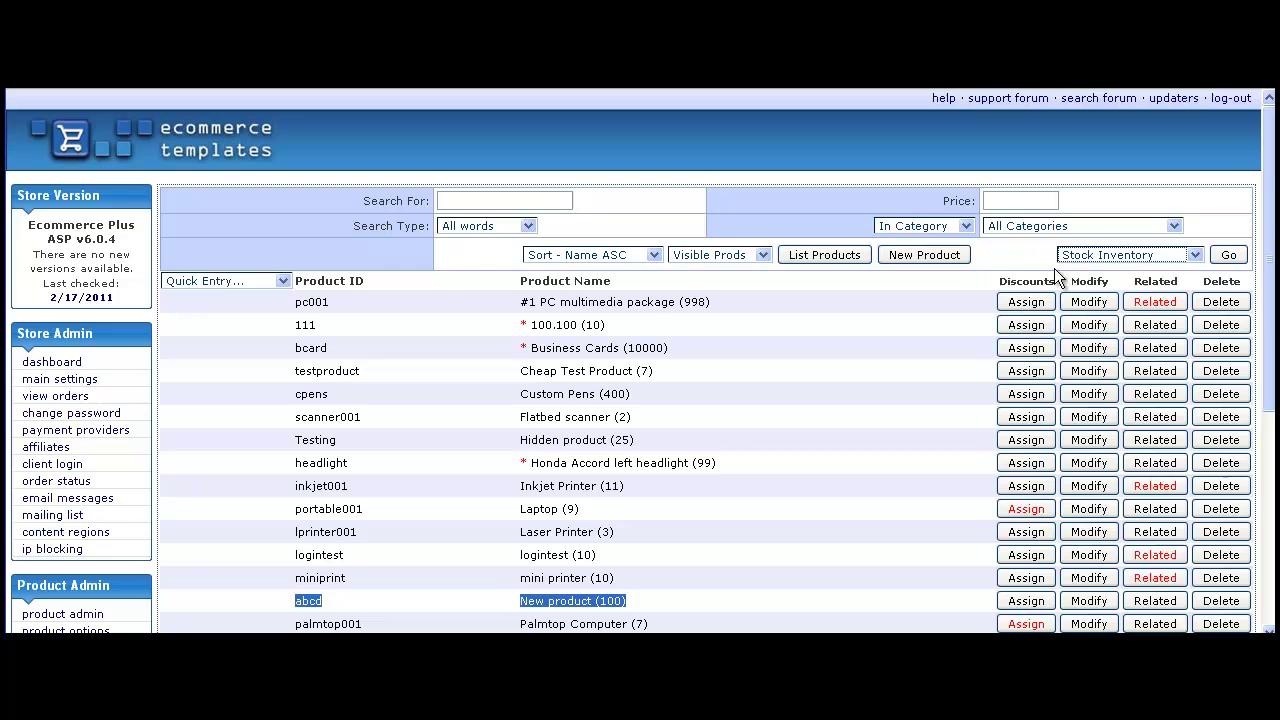
pyautogui.click(805, 326)
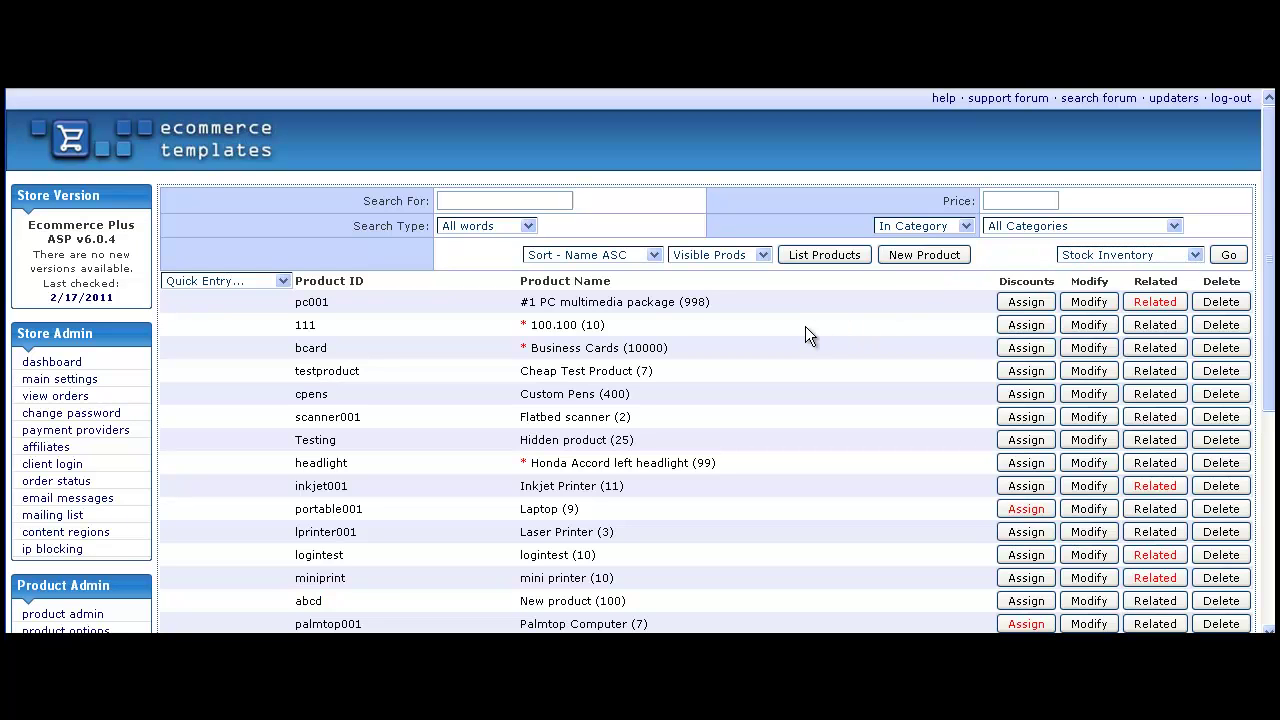